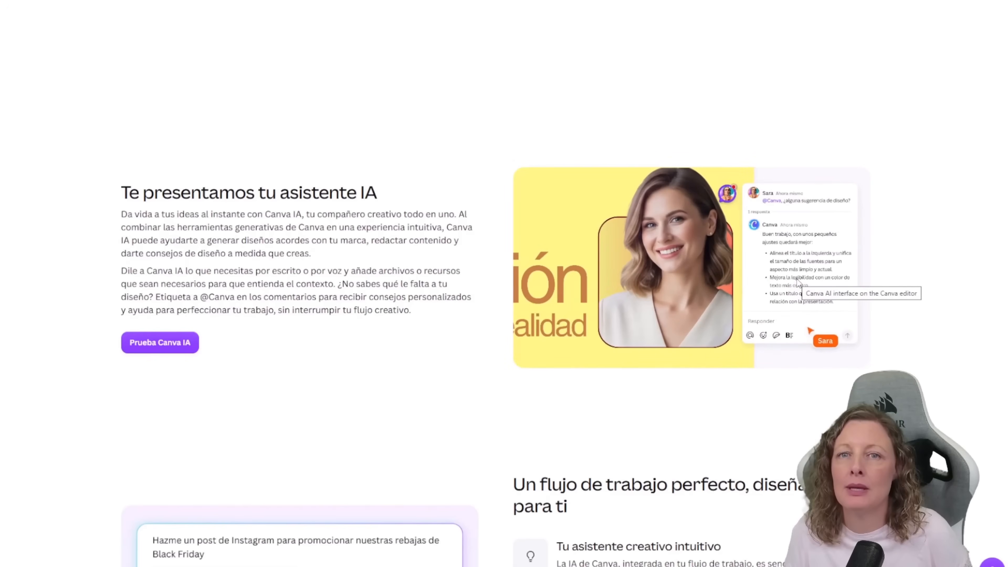
Step: Read the Canva IA page's sections on the assistant, workflow, collaboration, safety, creator audiences and AI-powered functions
scroll(156, 333, down, 4)
scroll(155, 329, down, 3)
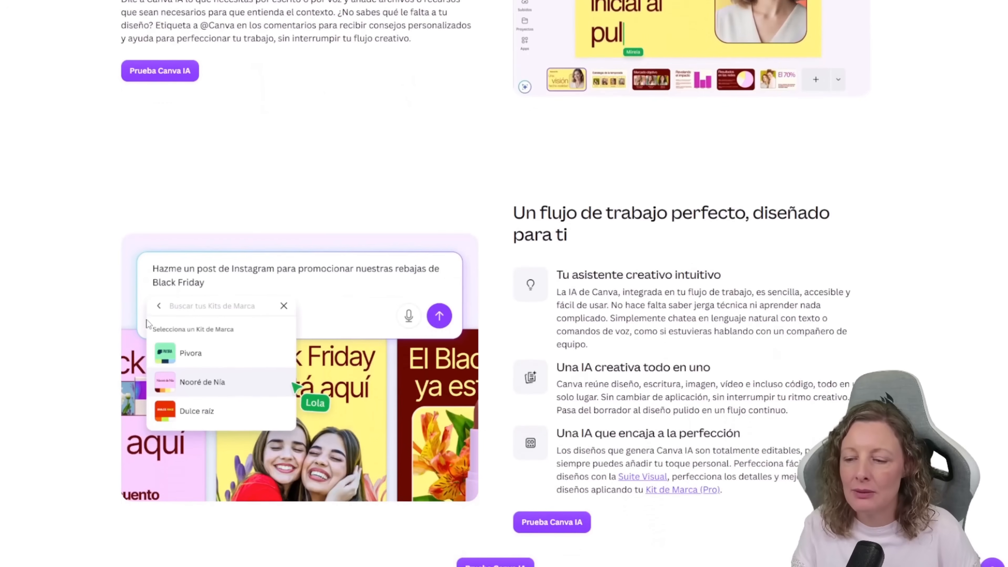
scroll(24, 279, down, 8)
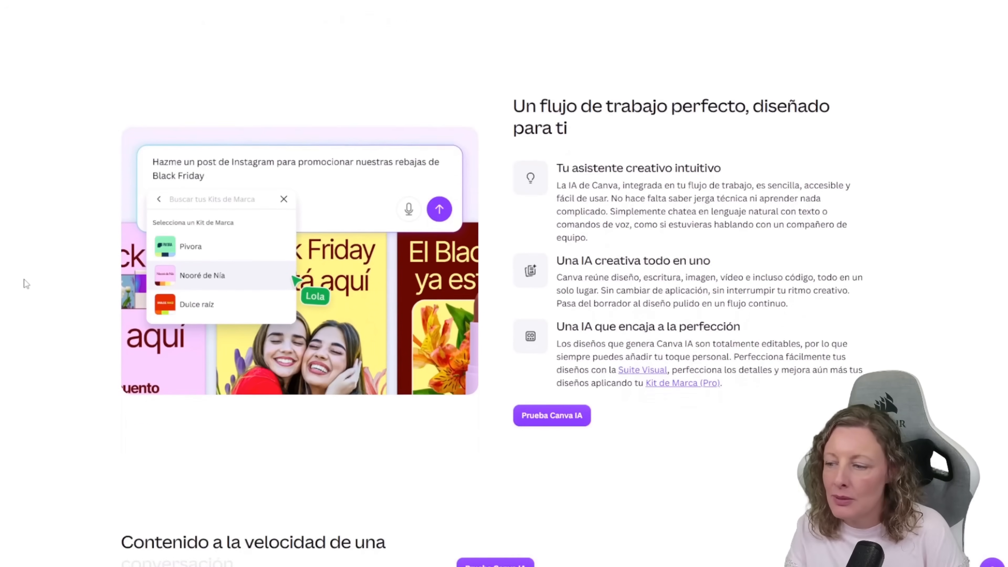
scroll(25, 282, down, 5)
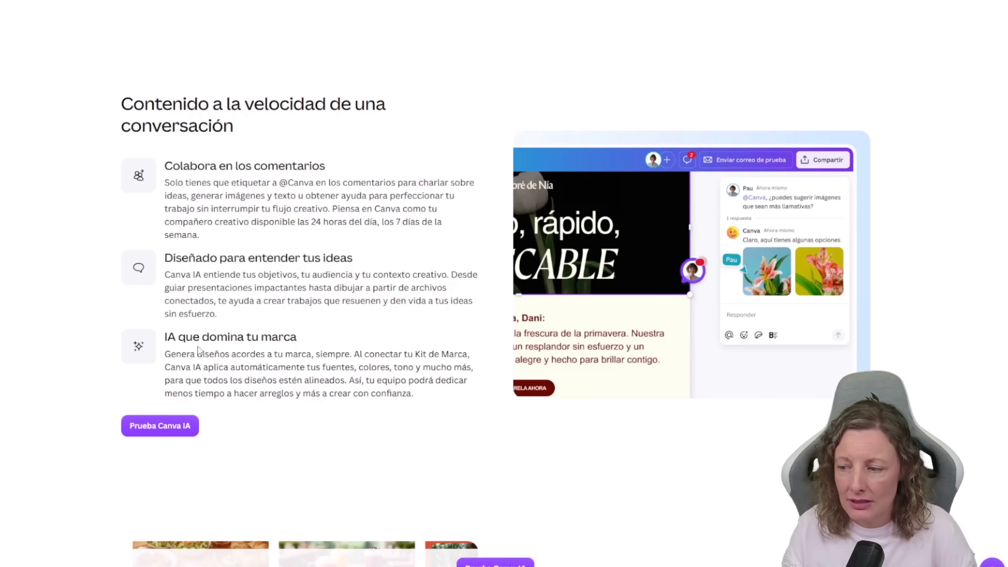
scroll(499, 260, down, 8)
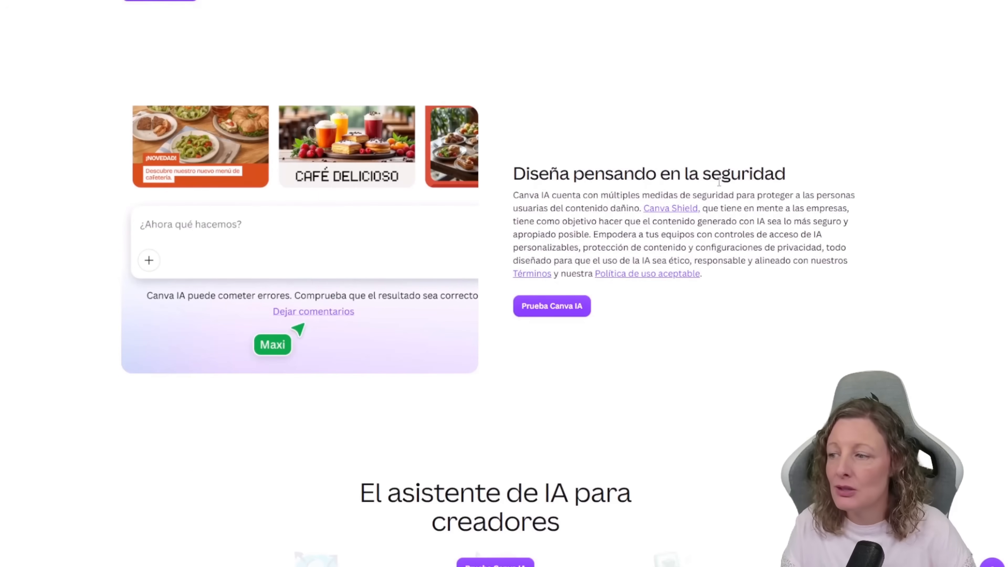
scroll(720, 180, down, 1)
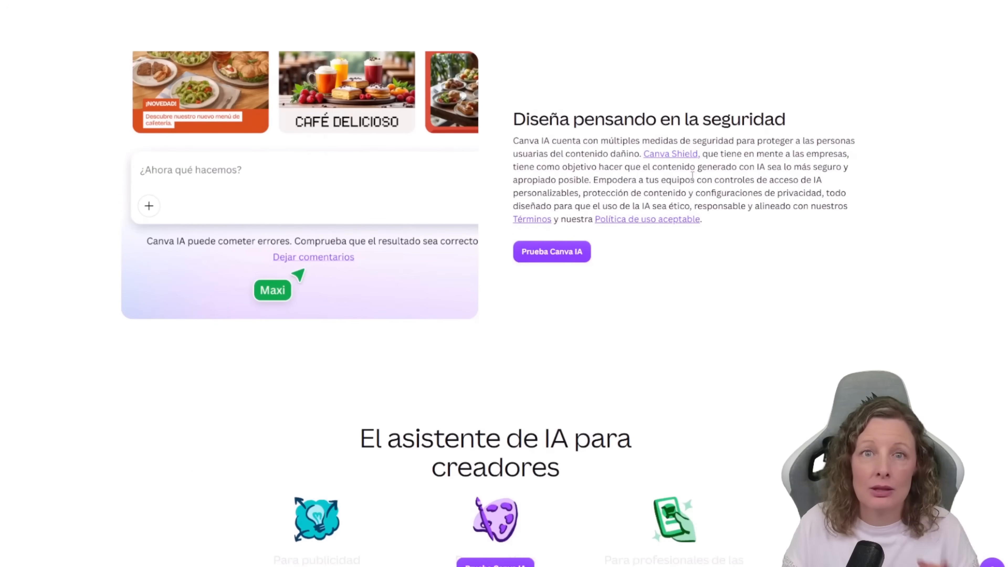
scroll(692, 175, down, 5)
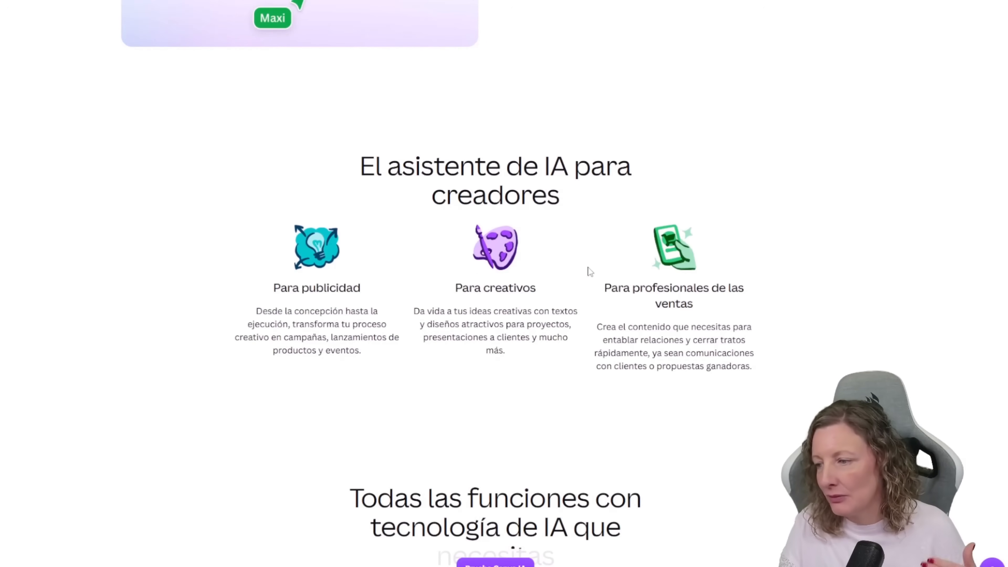
scroll(631, 280, down, 6)
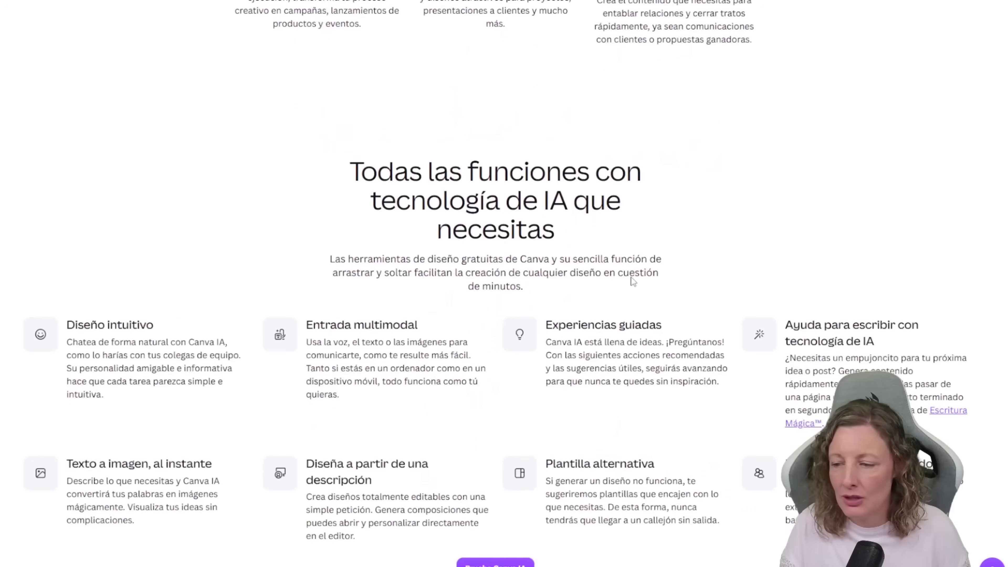
scroll(479, 321, down, 2)
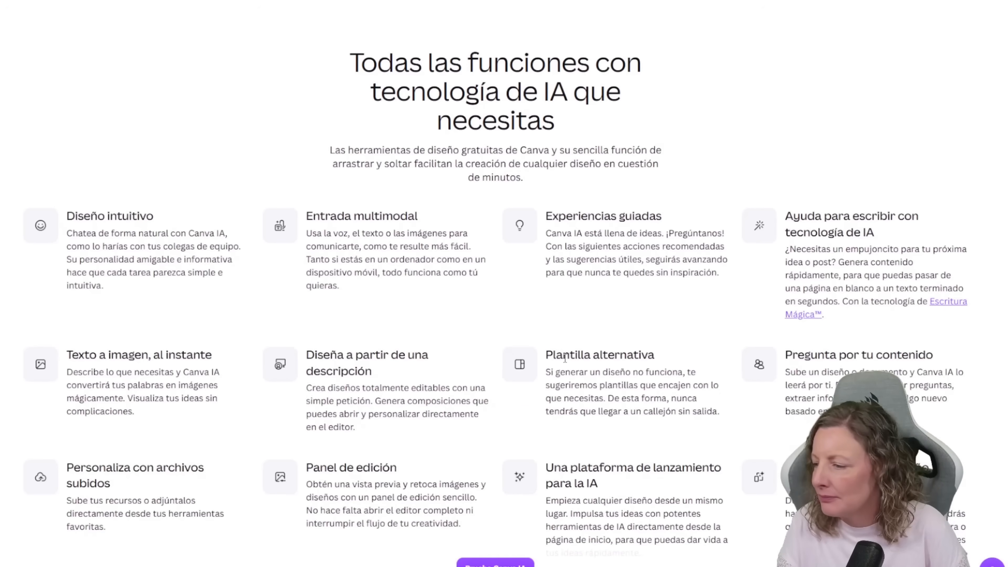
Step: Review the remaining functions, the assistant's usage instructions, the FAQ and related products, and return to the page's opening section
scroll(565, 358, down, 10)
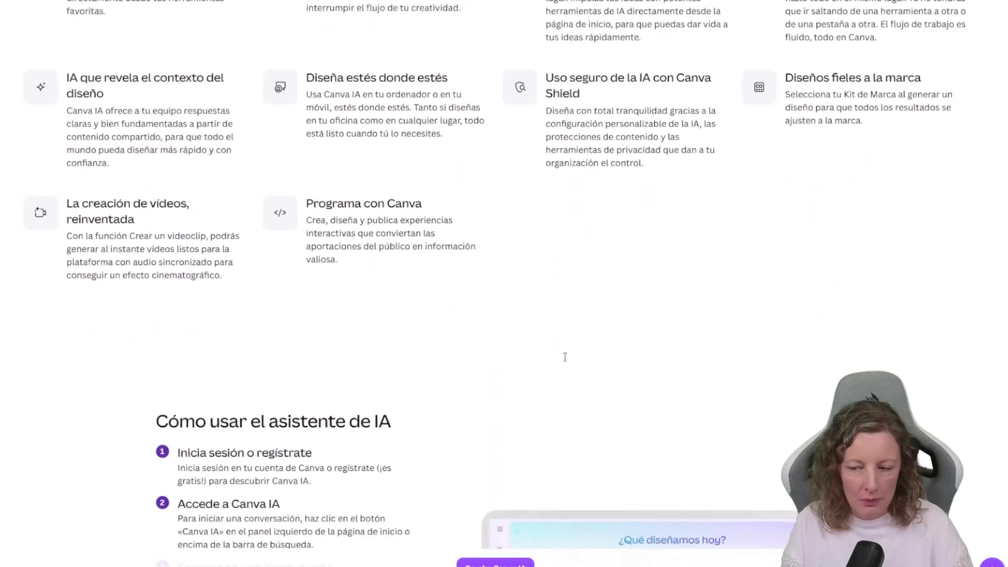
scroll(565, 357, down, 8)
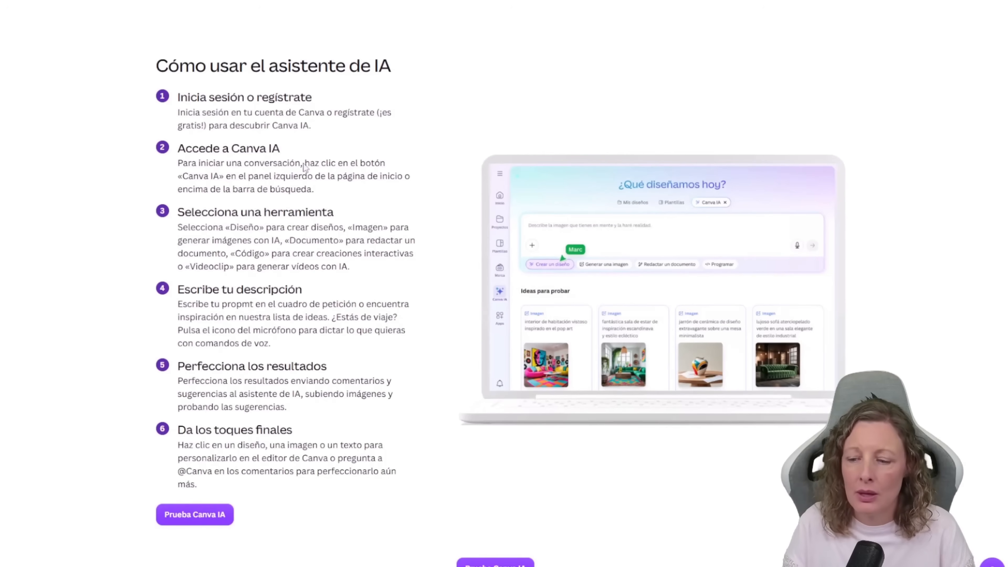
scroll(292, 151, down, 8)
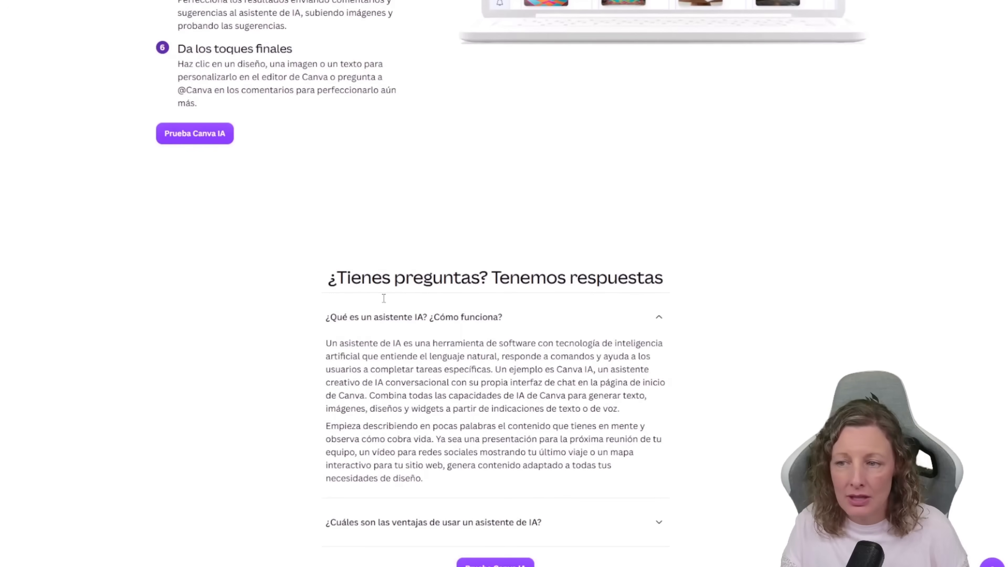
scroll(378, 295, down, 6)
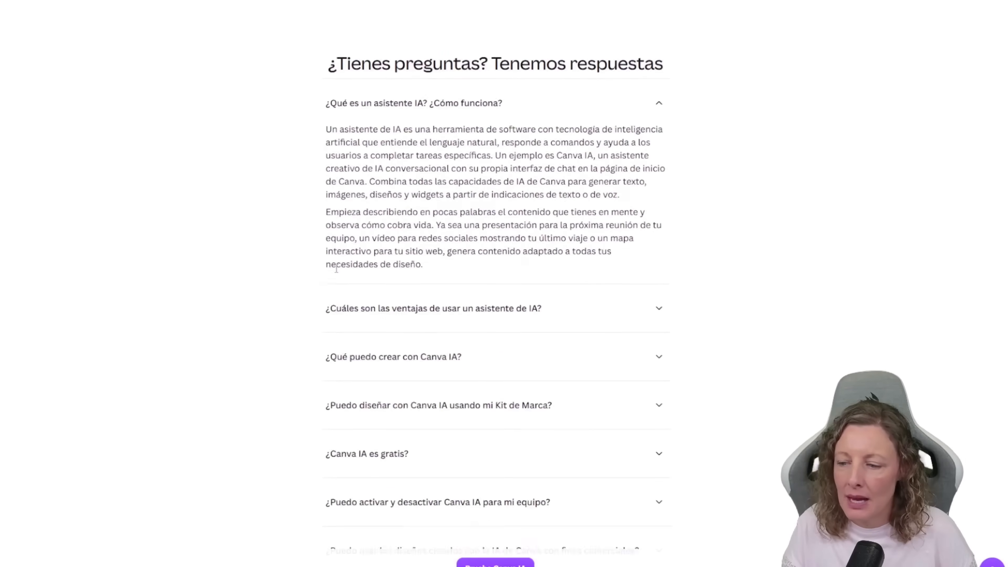
scroll(337, 272, down, 10)
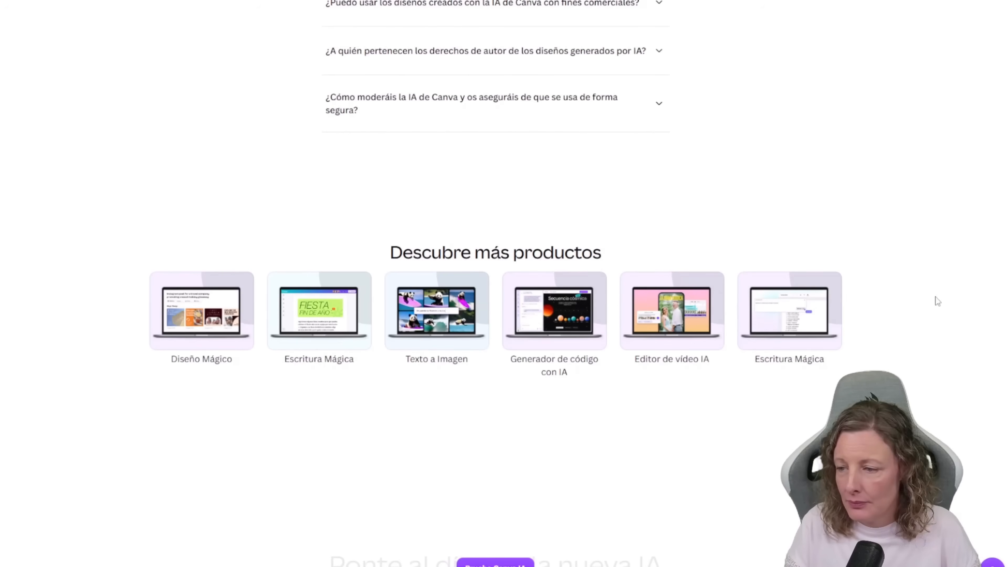
scroll(555, 329, up, 20)
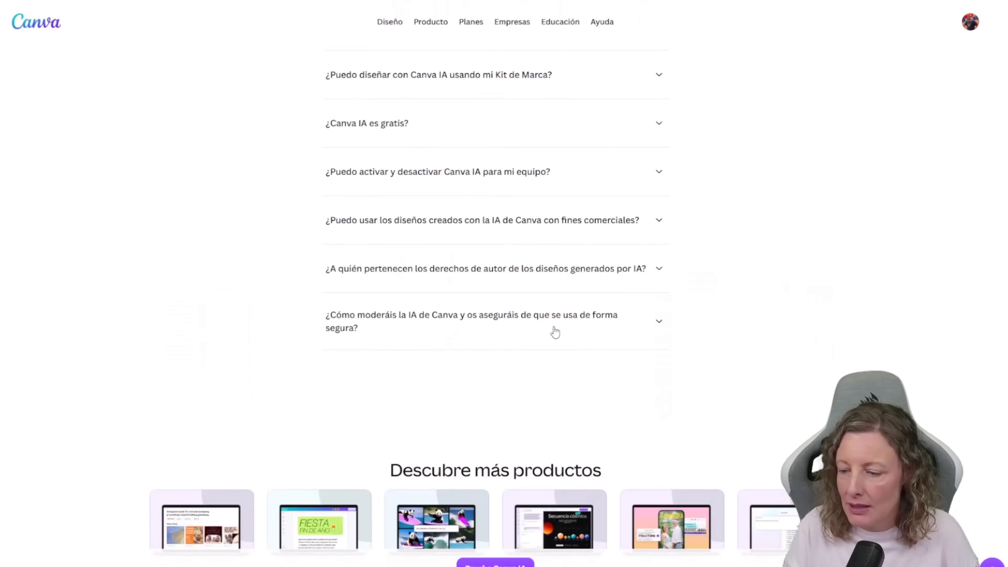
scroll(555, 328, up, 20)
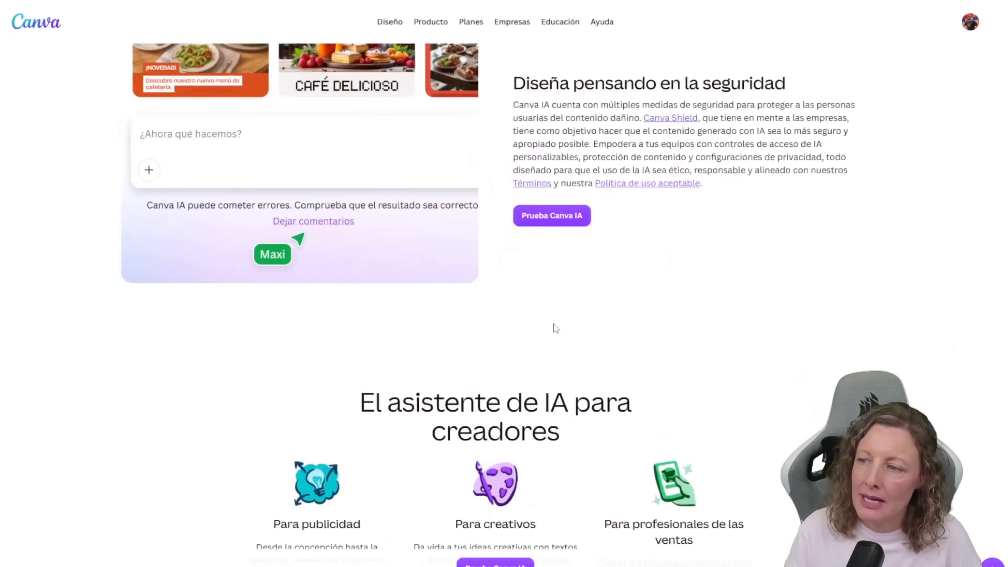
scroll(555, 328, up, 1)
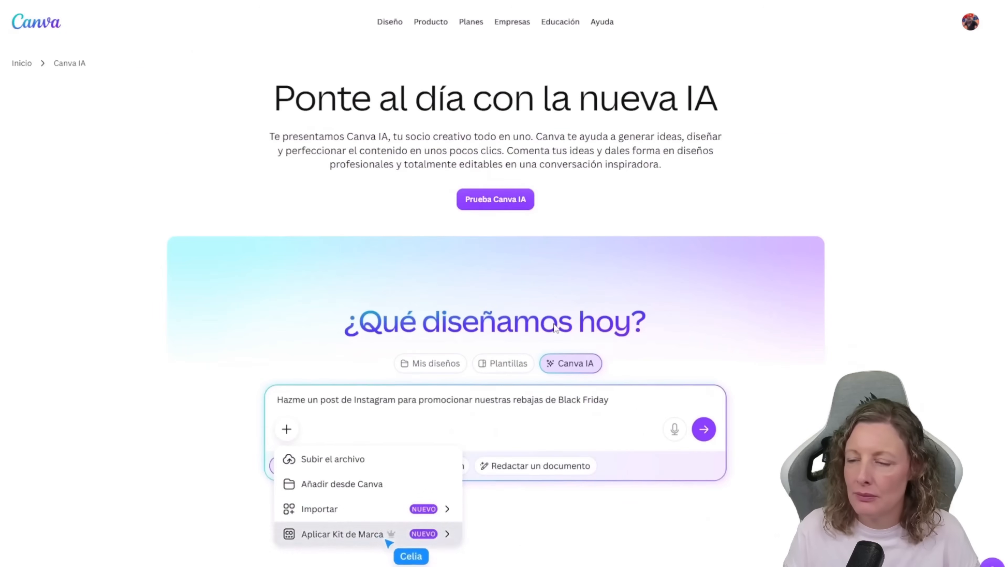
Step: Review what the site offers under Diseño, Producto, Planes, Empresas and Educación
mouse_move(384, 22)
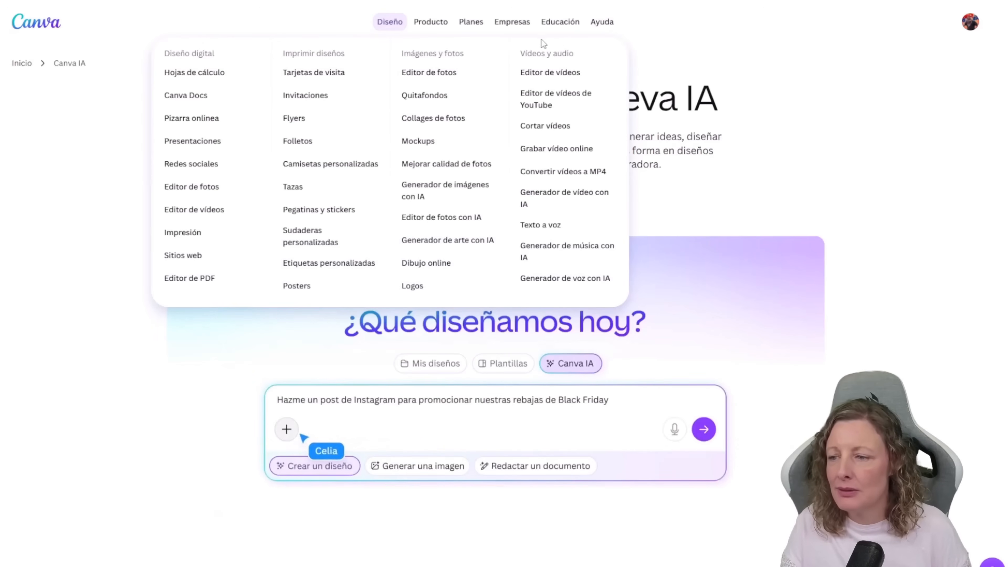
mouse_move(426, 25)
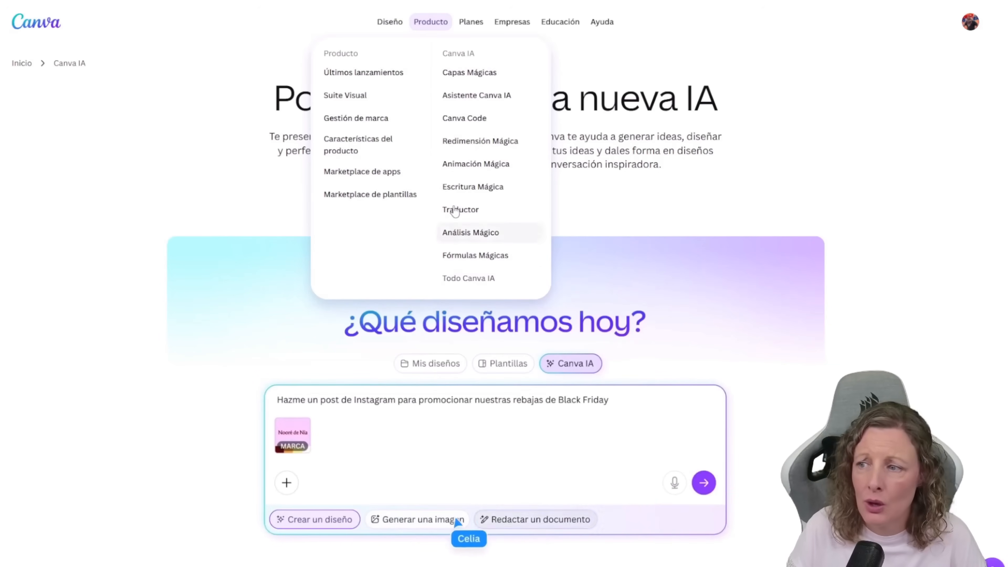
mouse_move(465, 20)
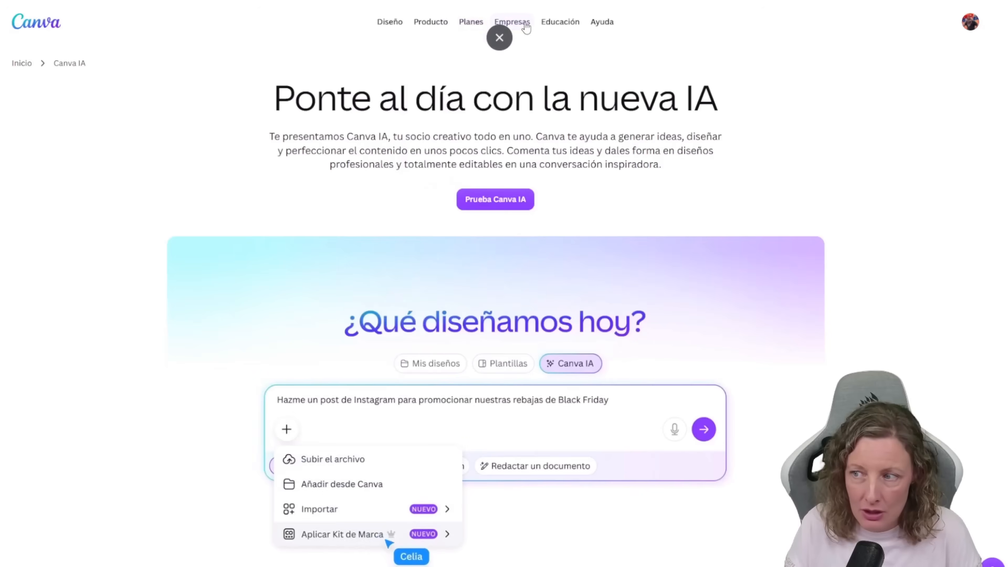
mouse_move(515, 25)
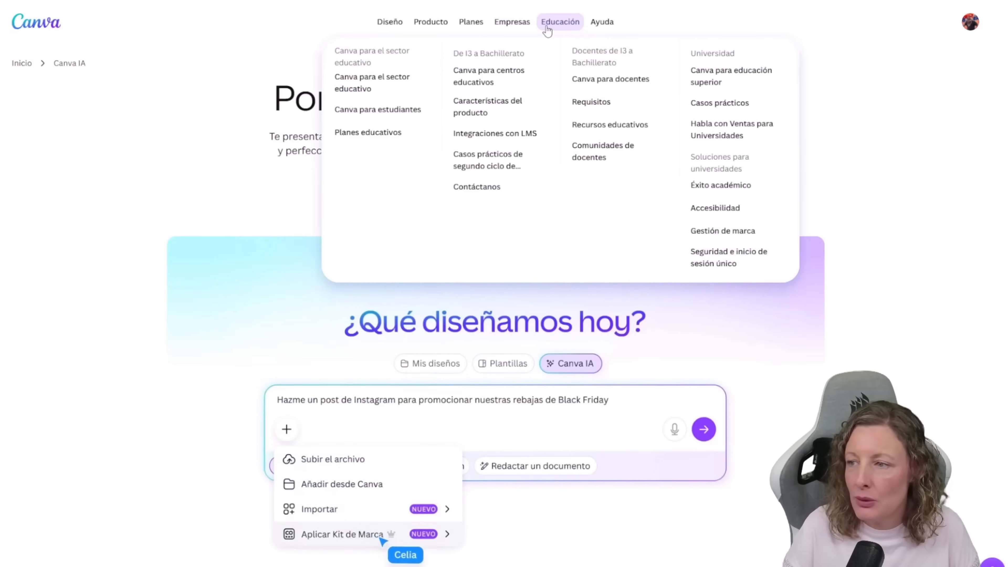
mouse_move(613, 25)
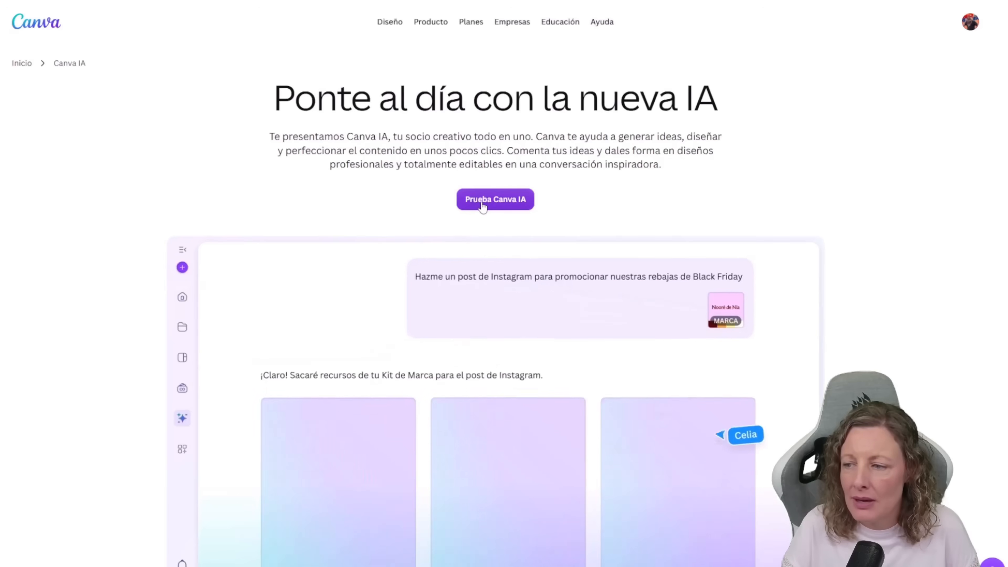
Step: Launch Canva IA from its product page and dismiss the Canva Pro trial offer
click(482, 206)
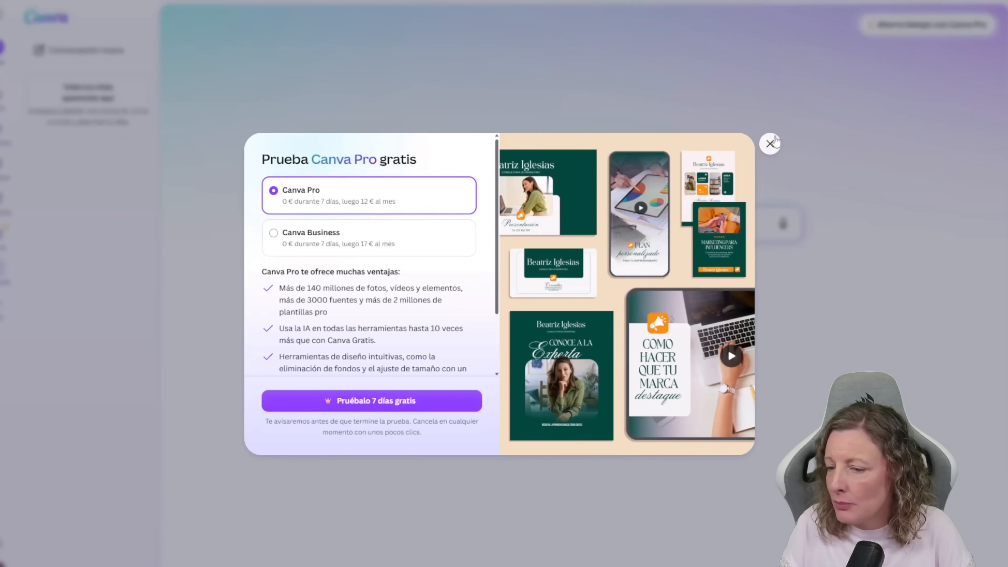
click(772, 143)
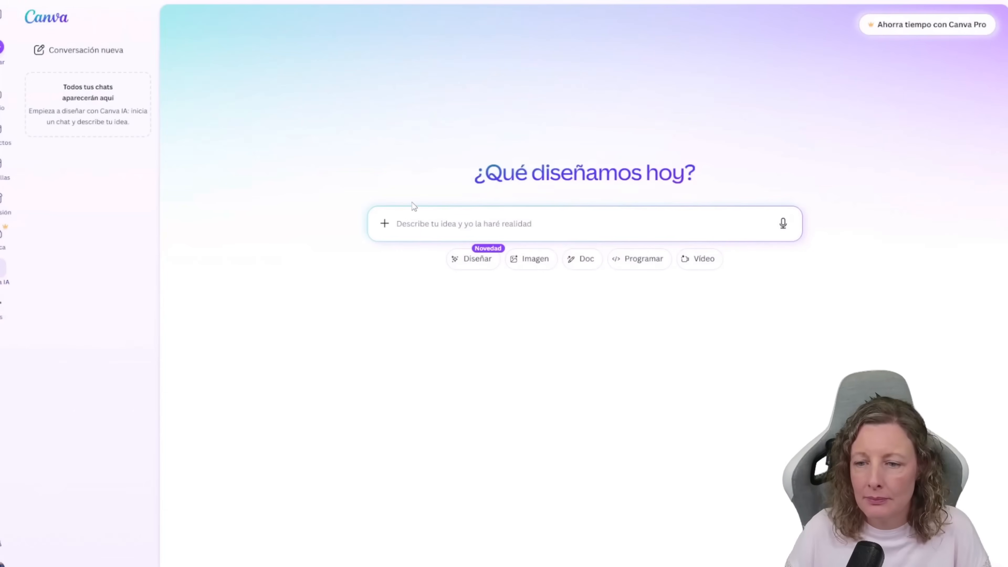
Step: Go to the home page, view the Capas Mágicas introduction and close it
click(2, 101)
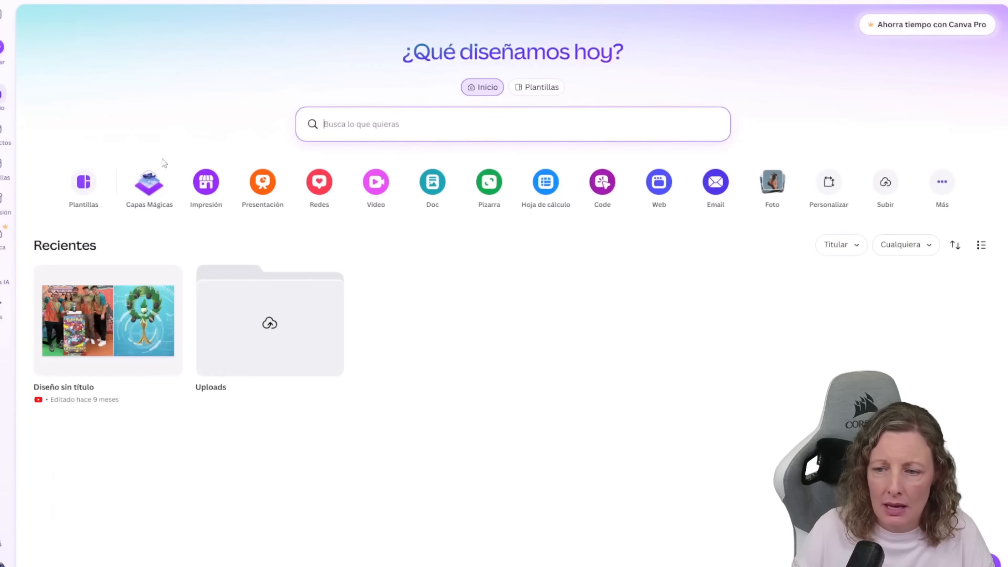
click(155, 192)
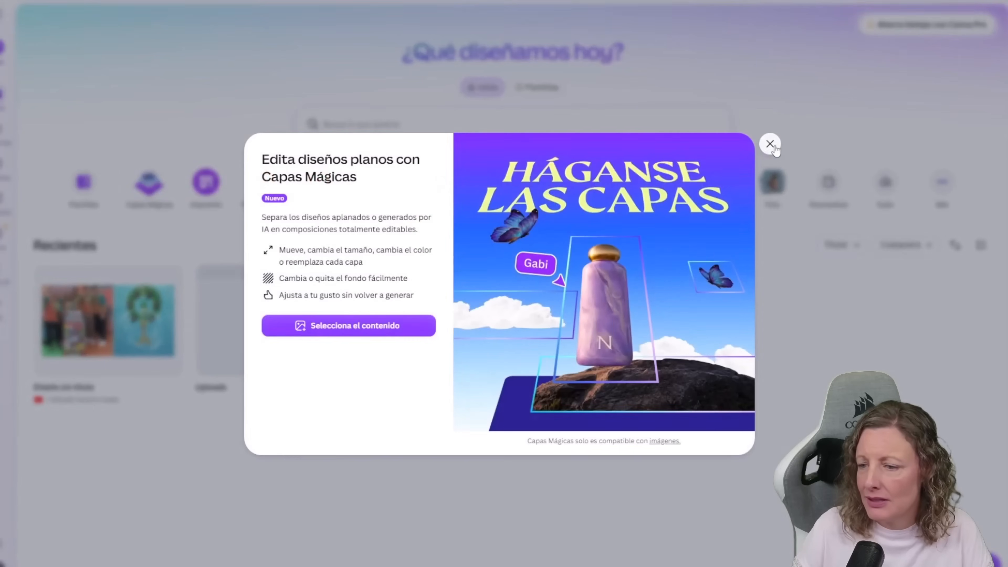
click(770, 144)
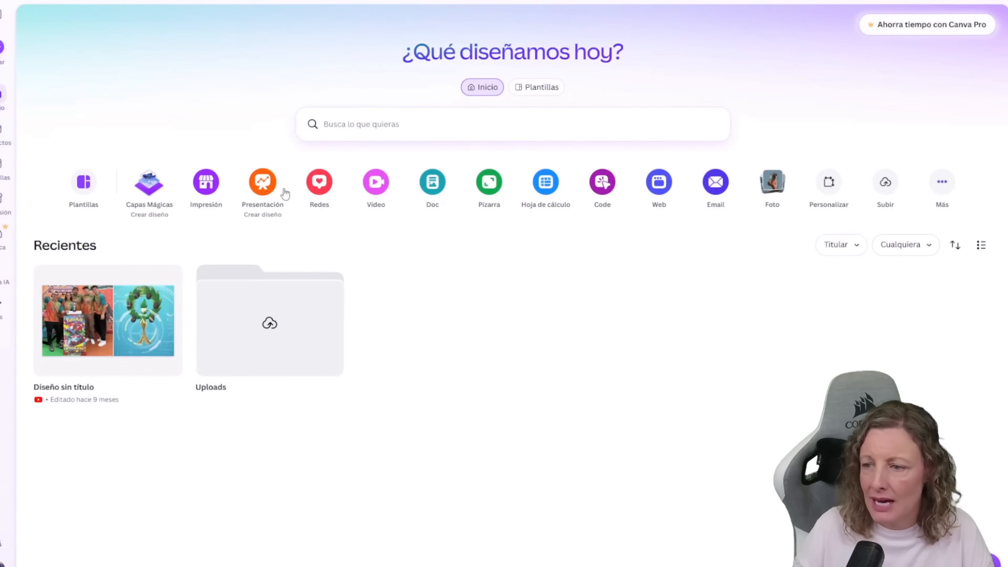
Step: Browse the new-design formats for social media, photos, videos, Canva Docs, whiteboards, spreadsheets, Canva Code and websites, and return to Redes sociales
click(319, 184)
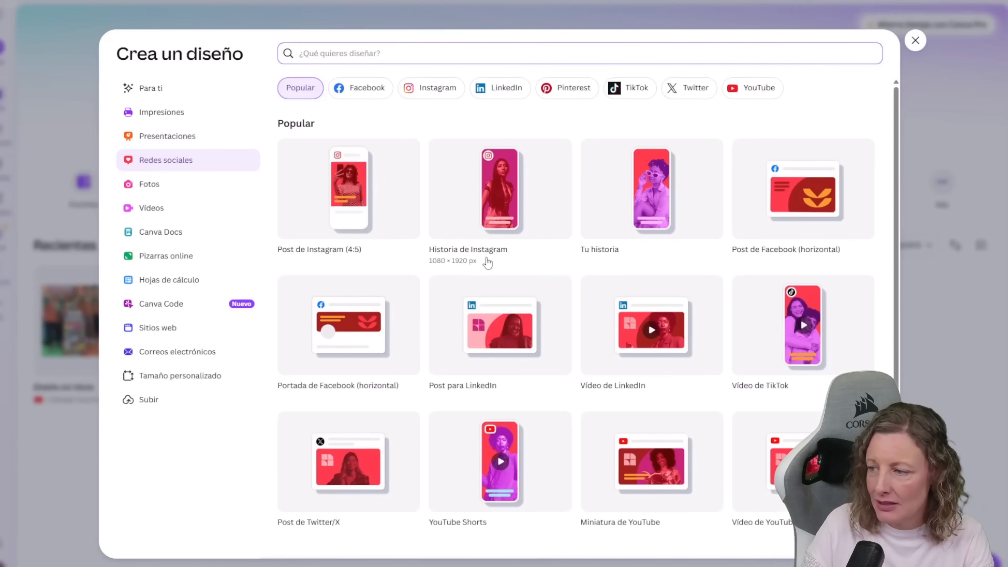
scroll(655, 357, down, 1)
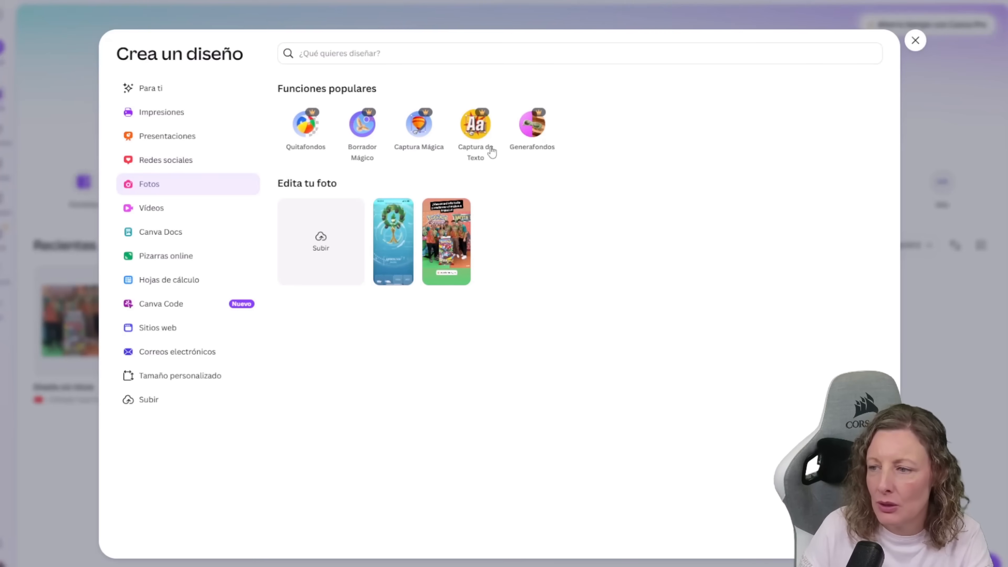
click(149, 208)
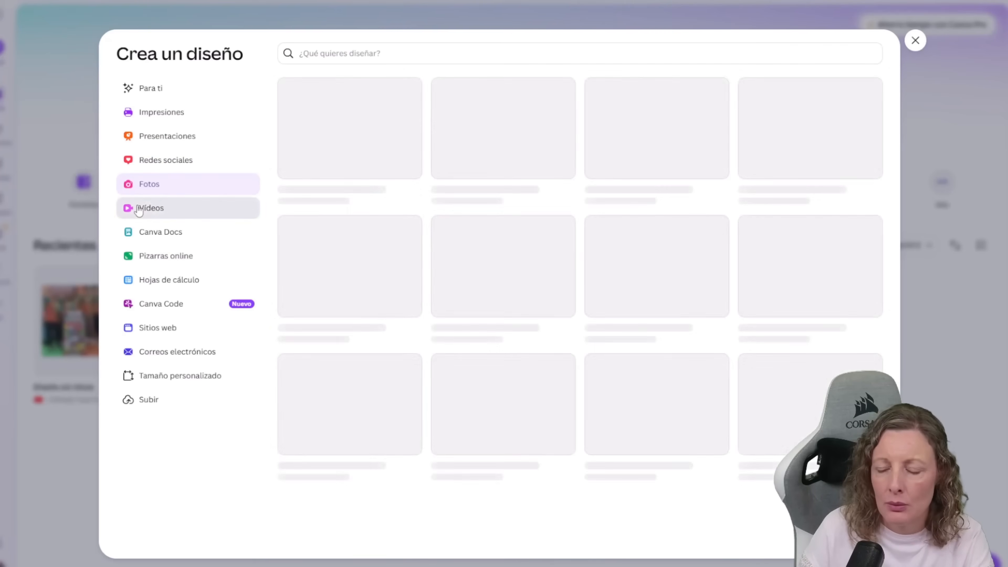
click(169, 235)
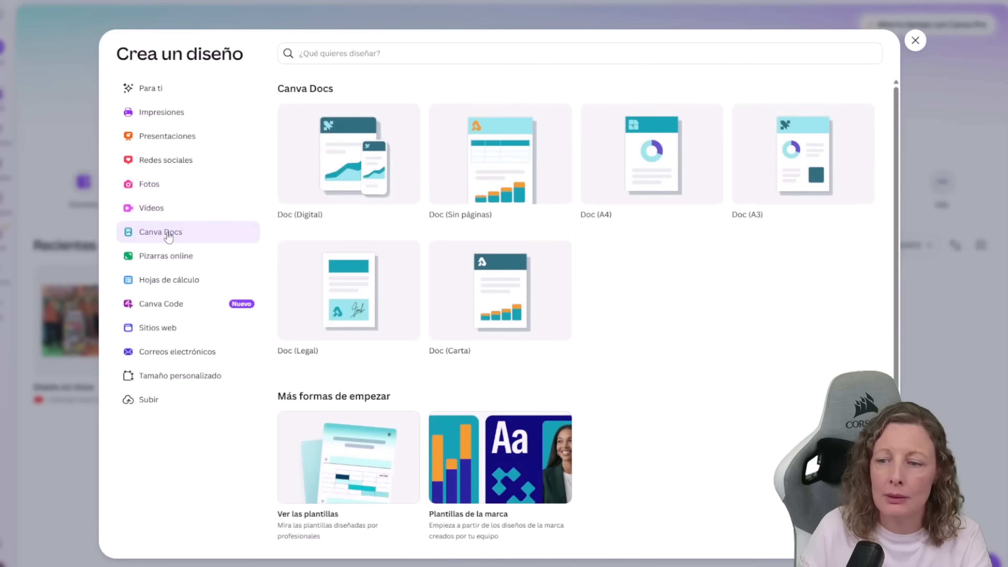
click(178, 262)
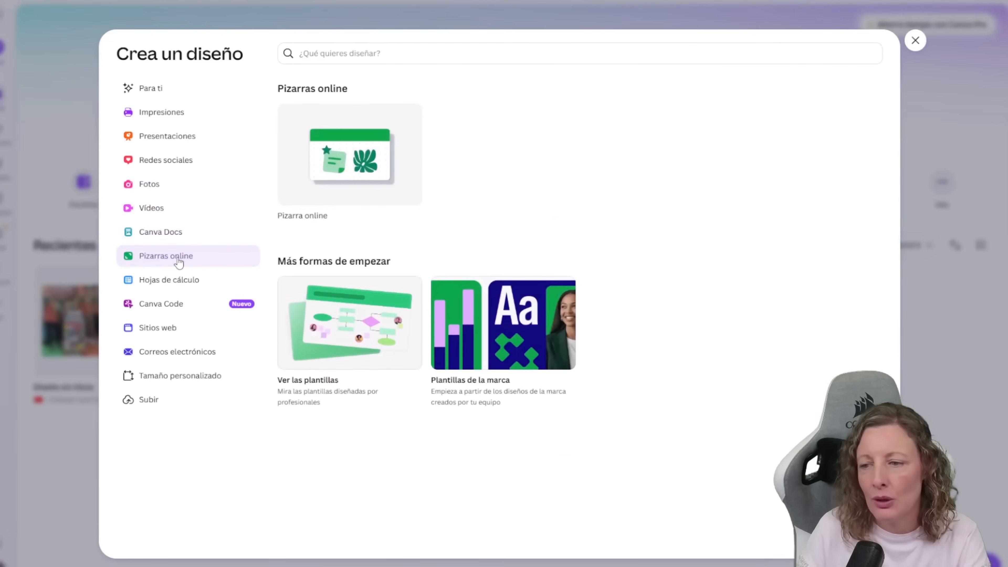
click(185, 286)
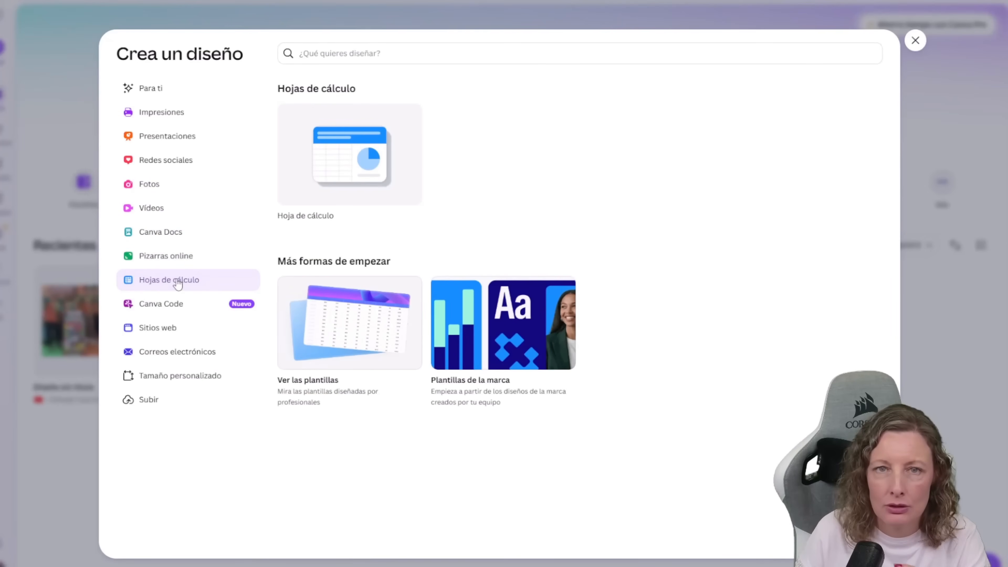
click(170, 307)
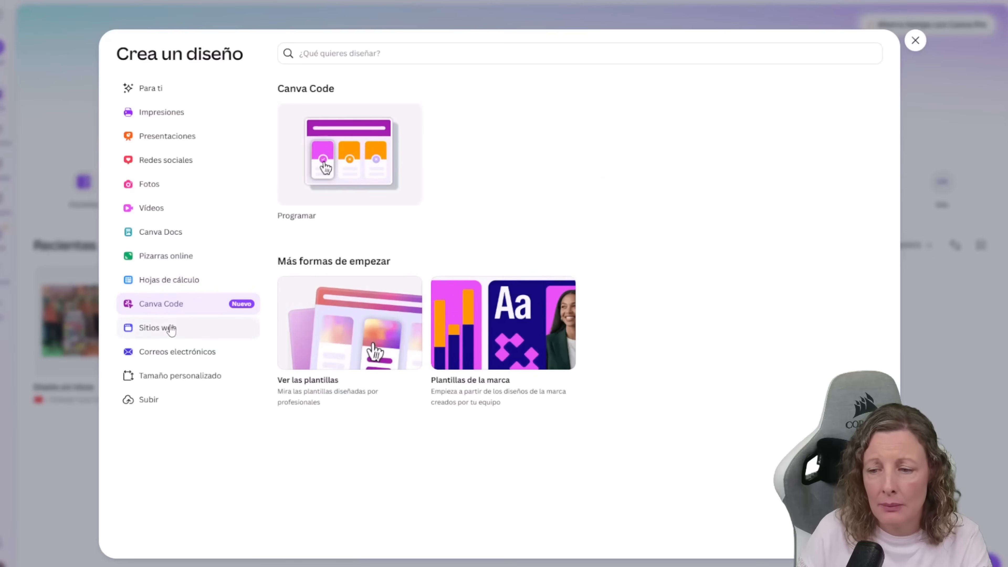
click(163, 328)
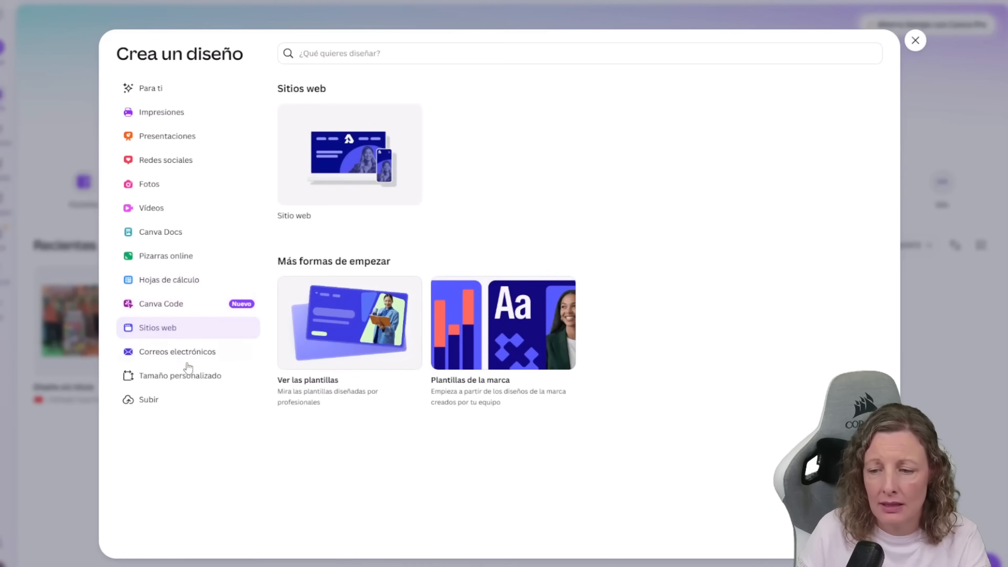
click(154, 163)
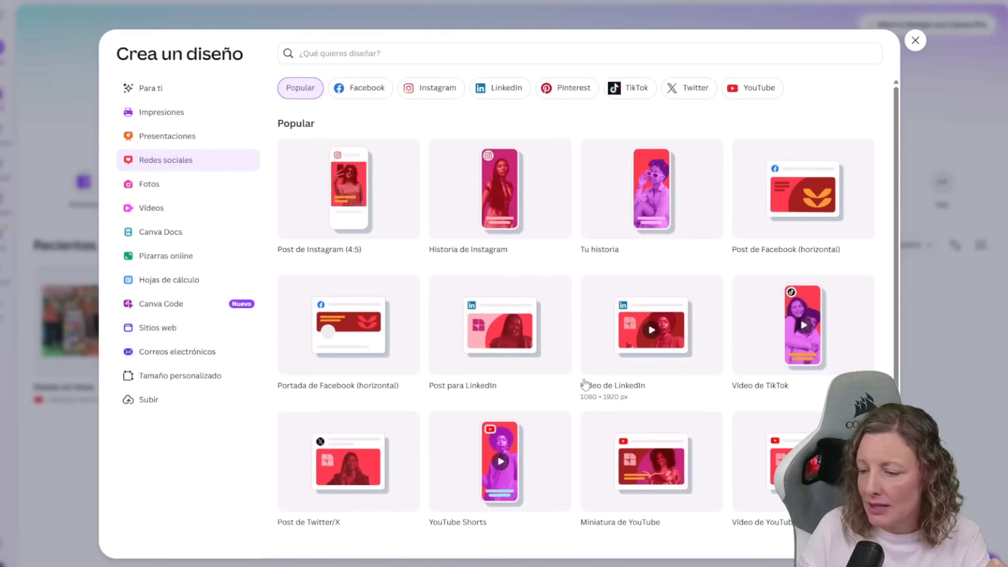
Step: Create a new Miniatura de YouTube design and look through its suggested templates
click(646, 457)
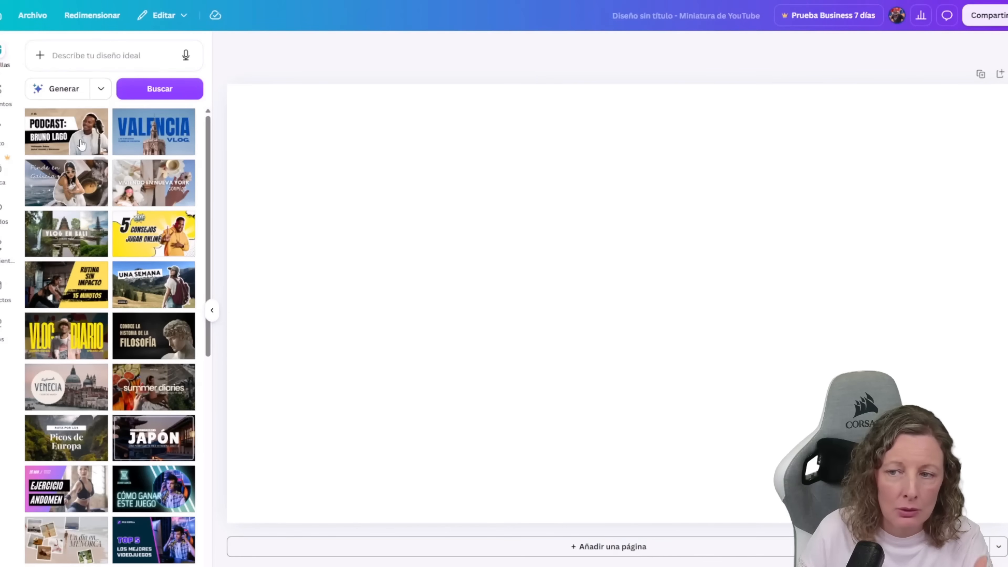
scroll(91, 429, down, 5)
scroll(81, 454, down, 4)
scroll(79, 452, up, 10)
Step: Browse the Elementos gráficos category of the elements library, from gradients and icons down to the collections
click(11, 102)
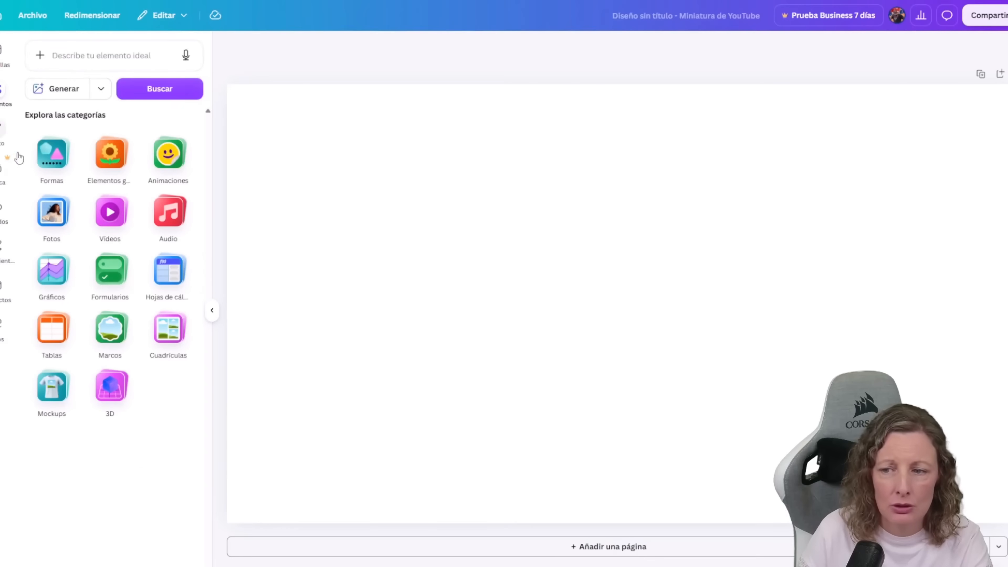
click(108, 156)
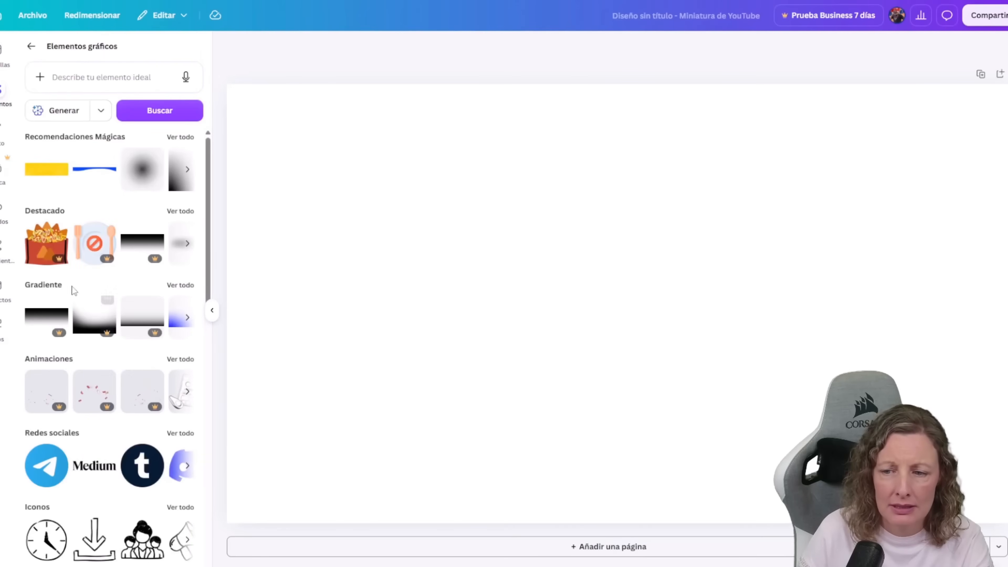
scroll(137, 223, down, 2)
scroll(104, 219, down, 10)
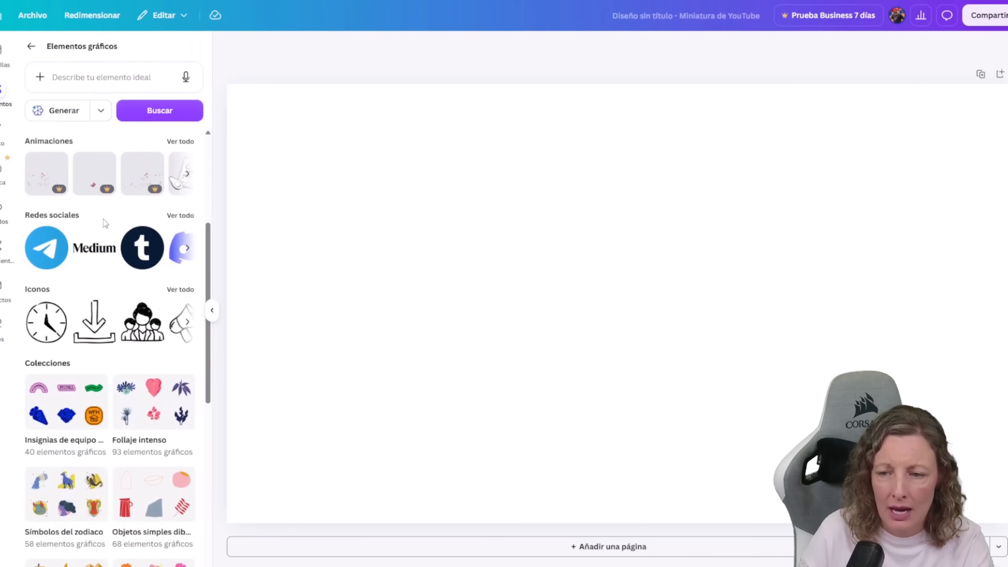
scroll(90, 297, down, 2)
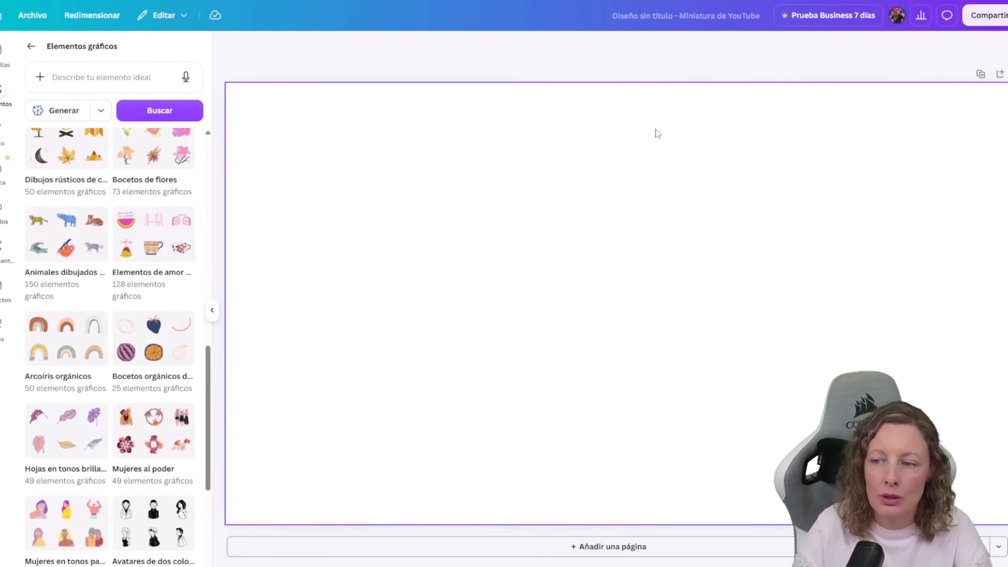
Step: Review the text options, including the text apps and the font combinations
click(7, 138)
scroll(96, 239, down, 5)
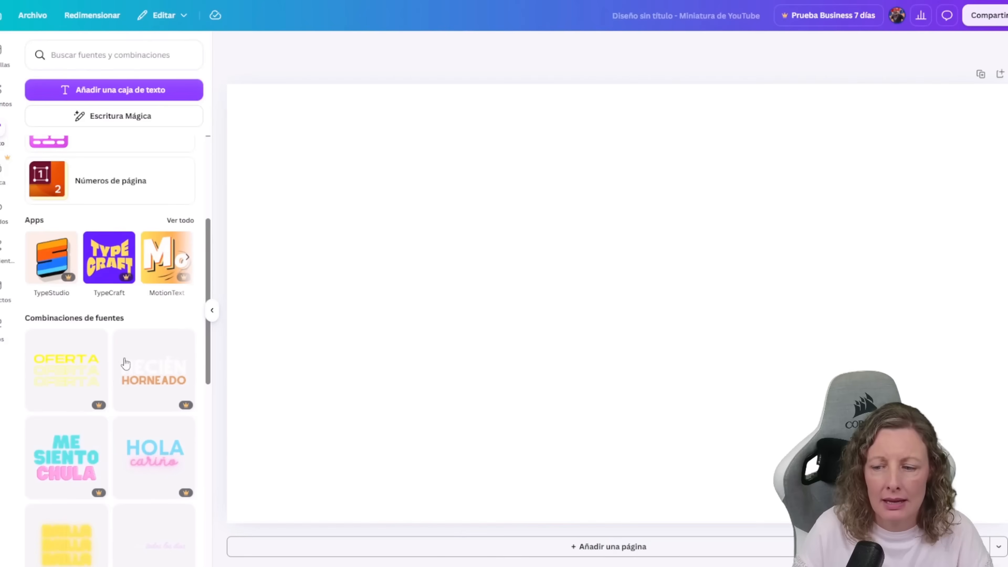
scroll(126, 364, down, 4)
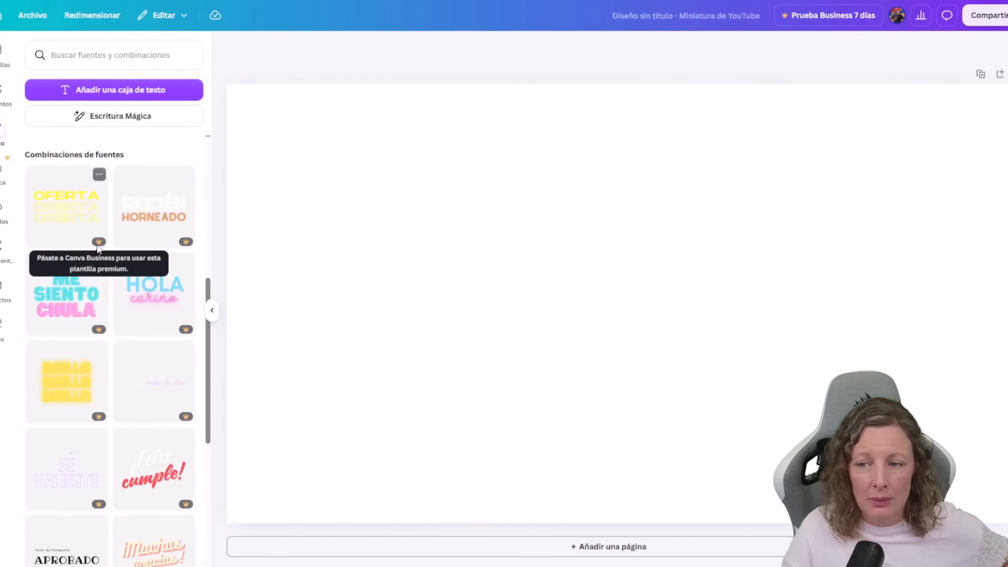
scroll(98, 247, up, 4)
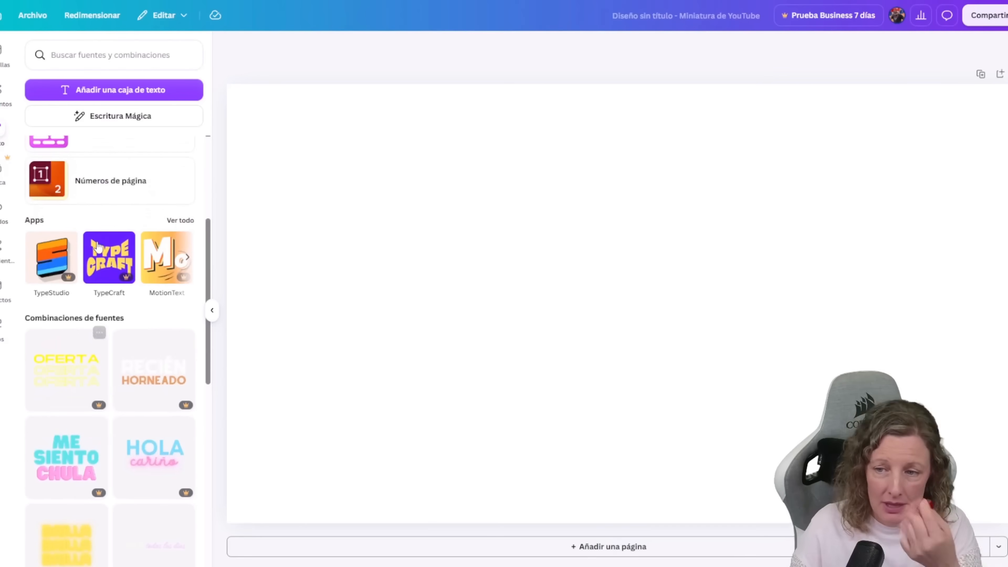
Step: Review the Kit de Marca and its sections for logos, colours, fonts and brand voice
click(2, 184)
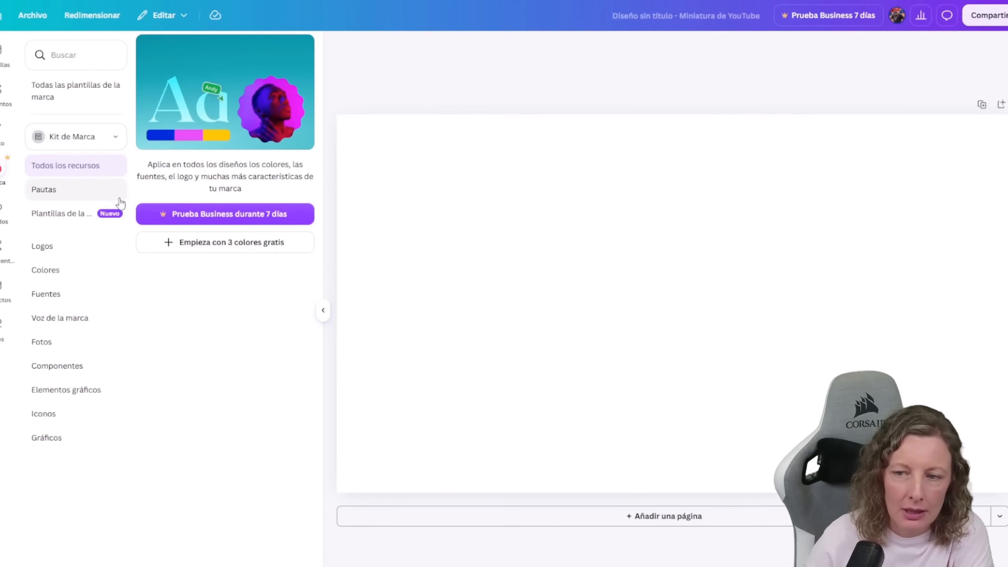
click(111, 138)
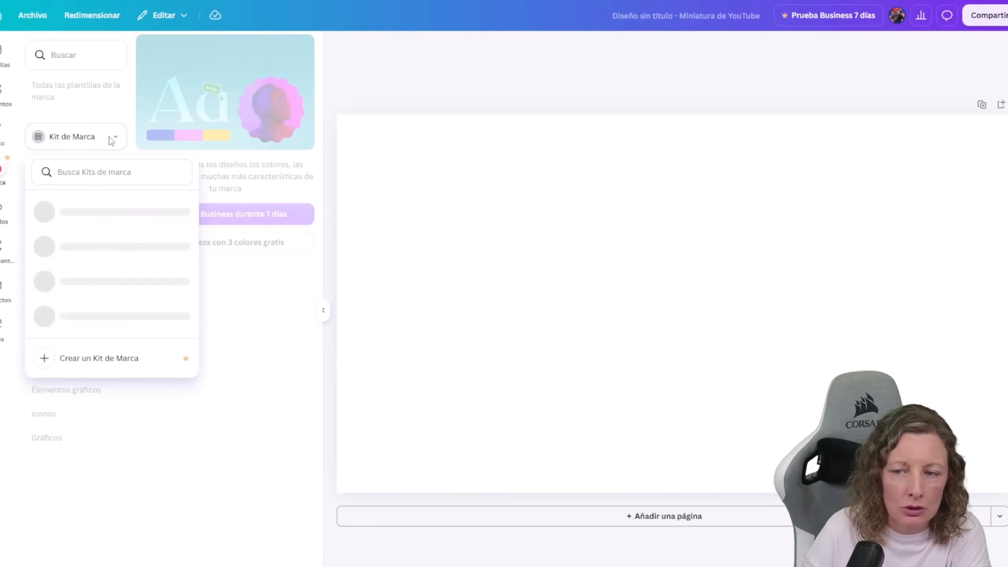
click(112, 139)
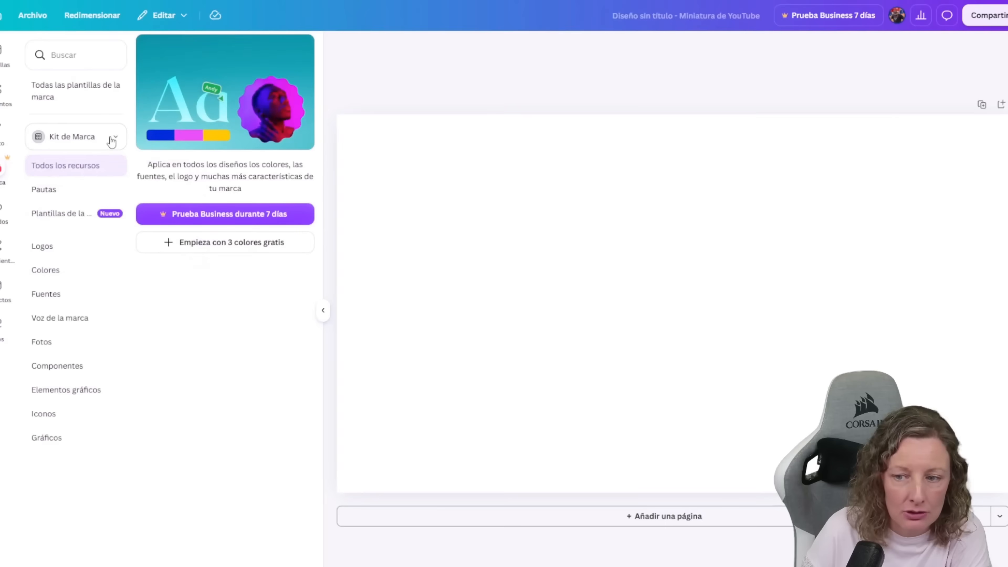
click(64, 253)
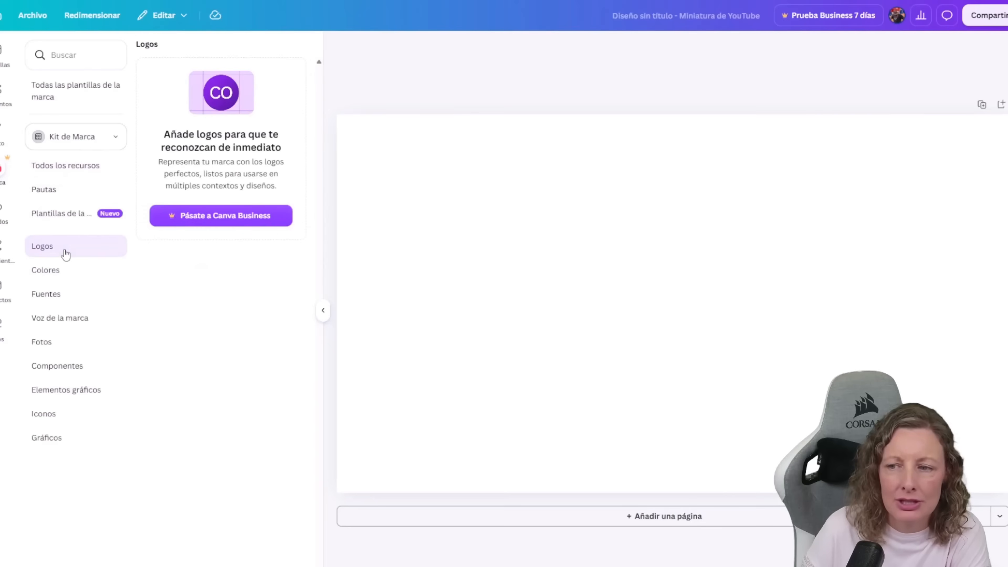
click(65, 272)
click(72, 300)
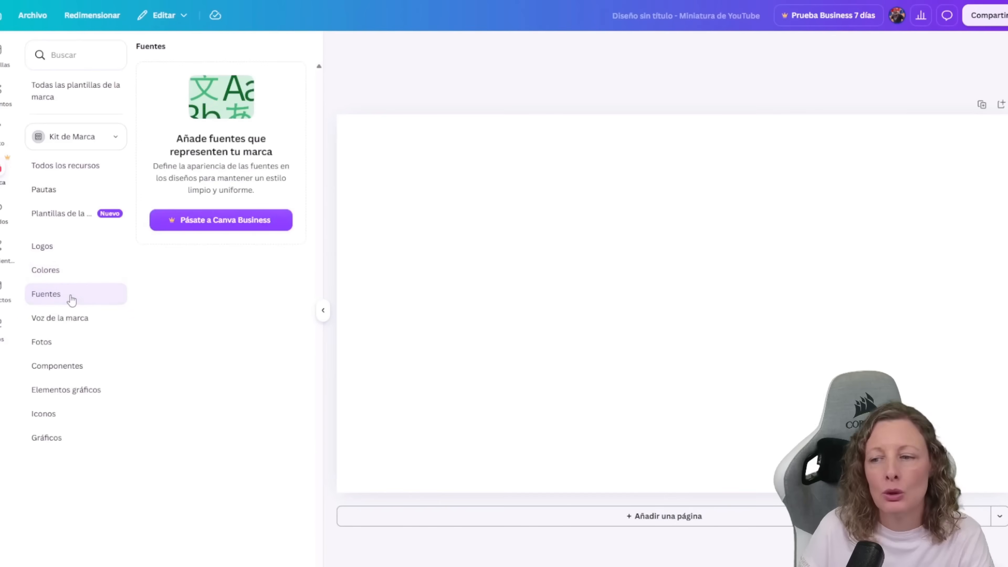
click(68, 328)
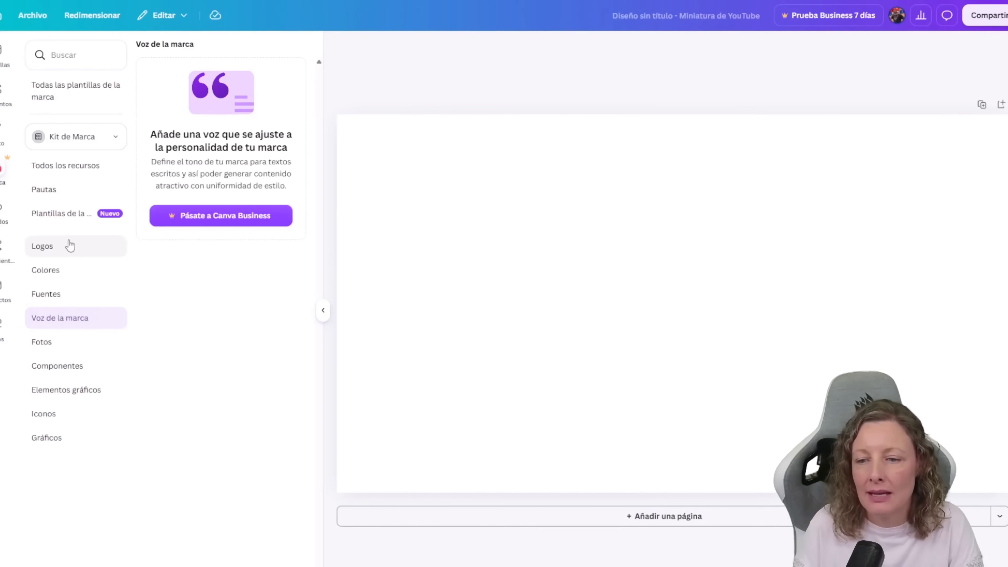
Step: View the uploaded images, the drawing tools and the saved projects available to the design
click(3, 229)
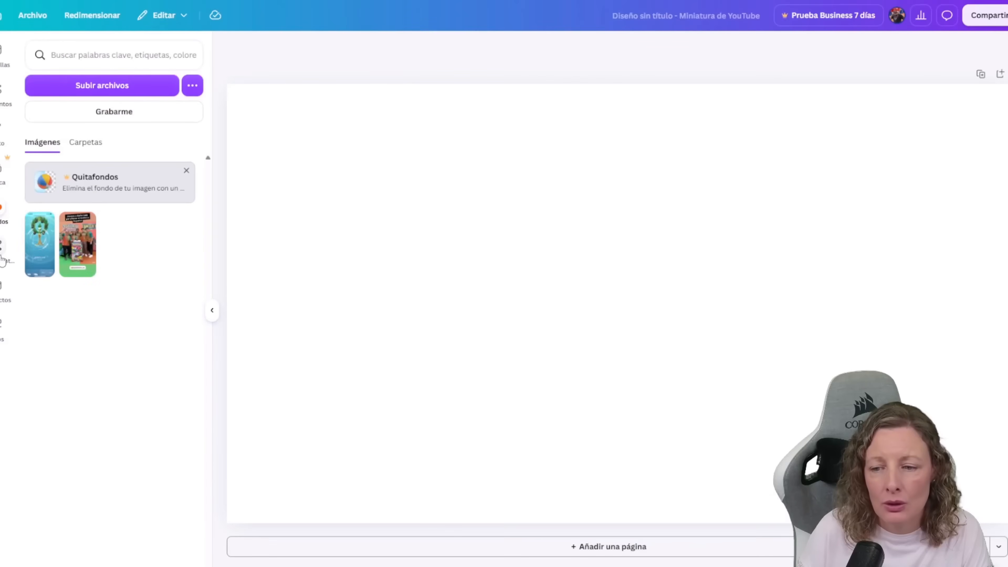
click(3, 259)
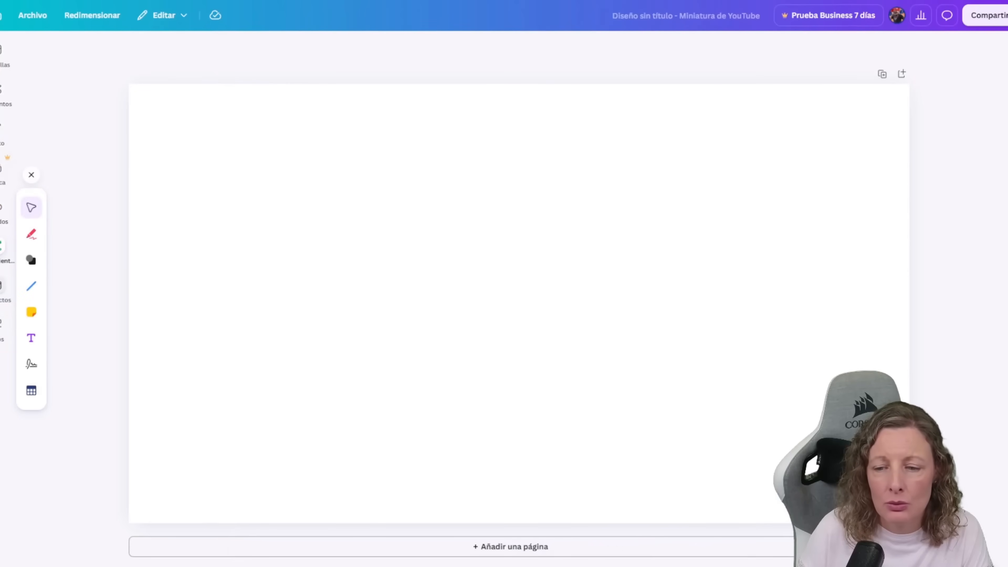
click(3, 286)
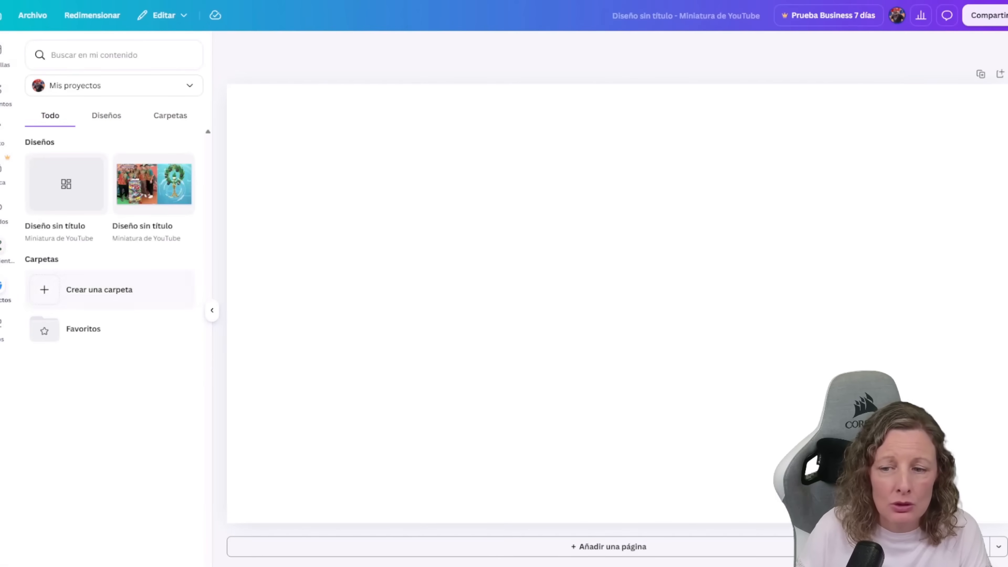
Step: Apply the pink watercolour "Gracias por acompañarme" outro template to the blank page
click(3, 52)
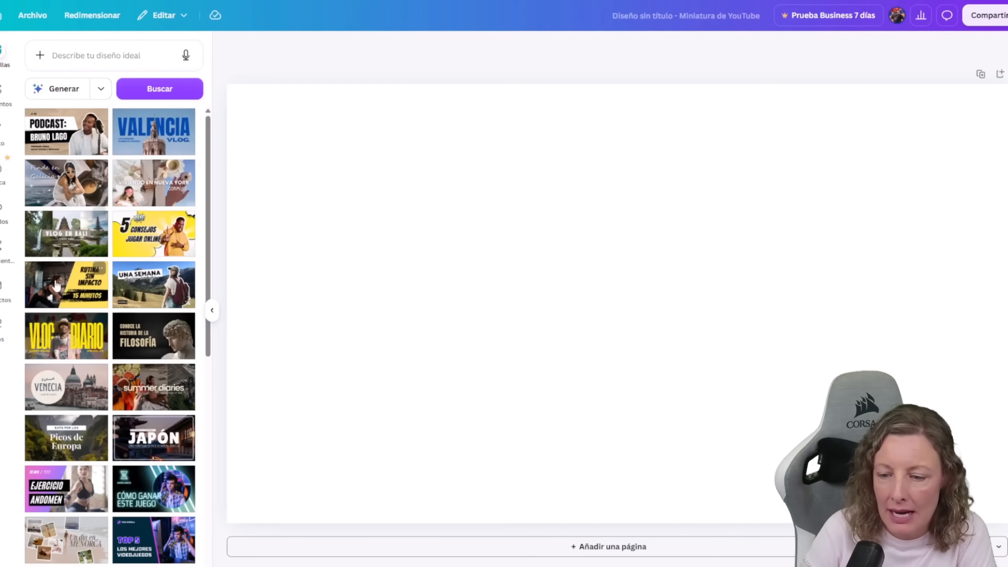
scroll(64, 246, down, 7)
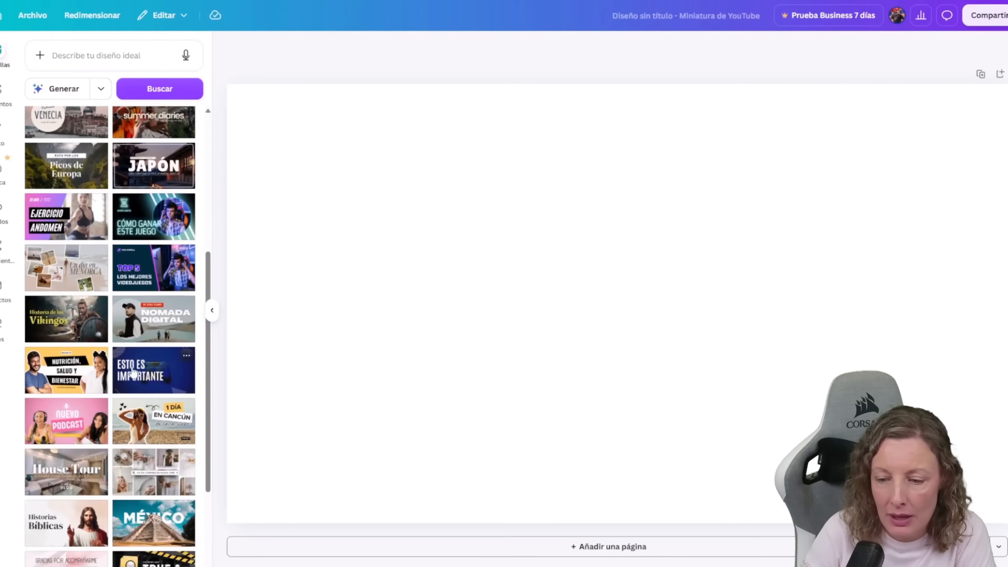
scroll(133, 373, down, 6)
click(71, 348)
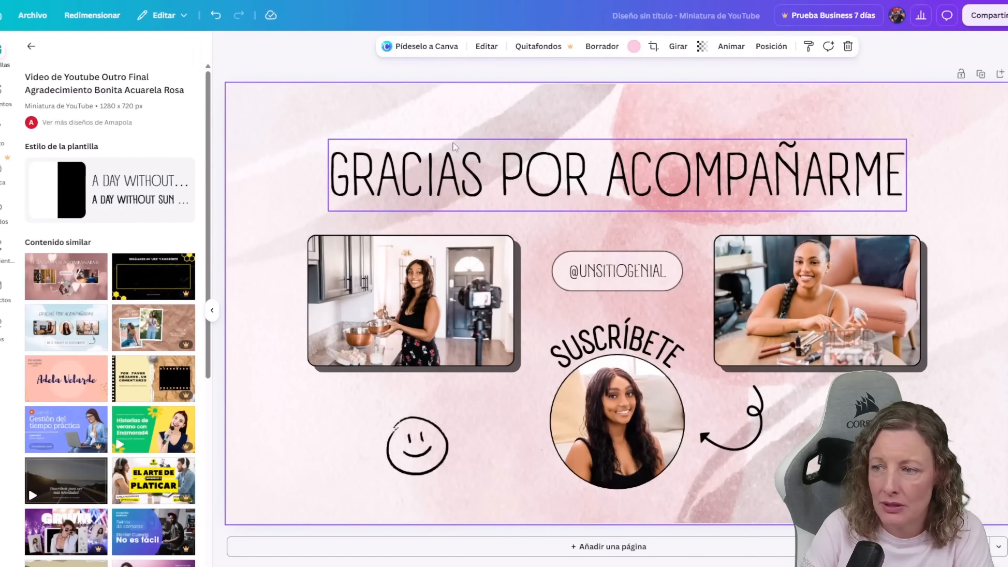
Step: Ask Canva for a new title with the prompt "Quiero que hable de Nera AI el título"
click(424, 46)
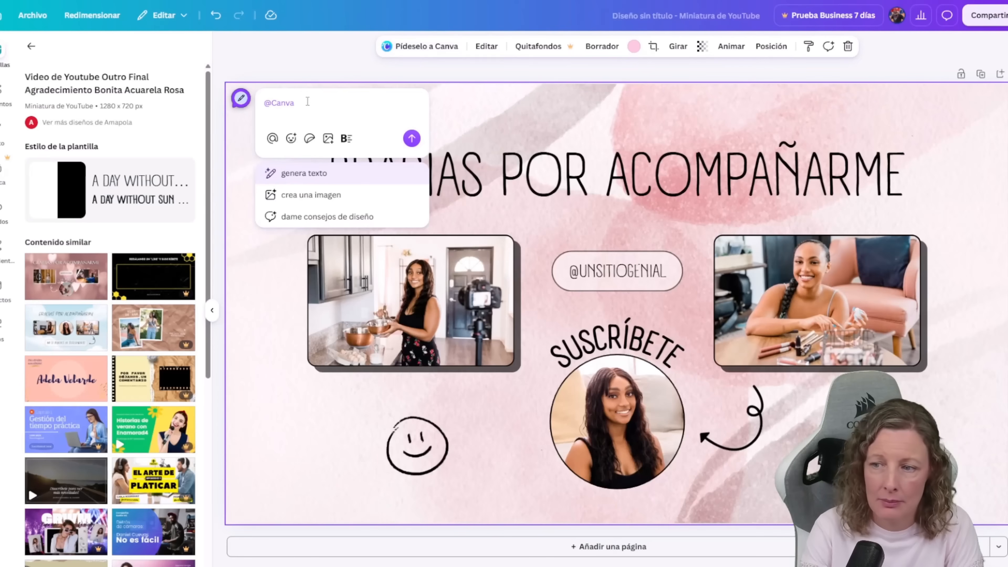
text(Quiero que hable de Nera AI el t)
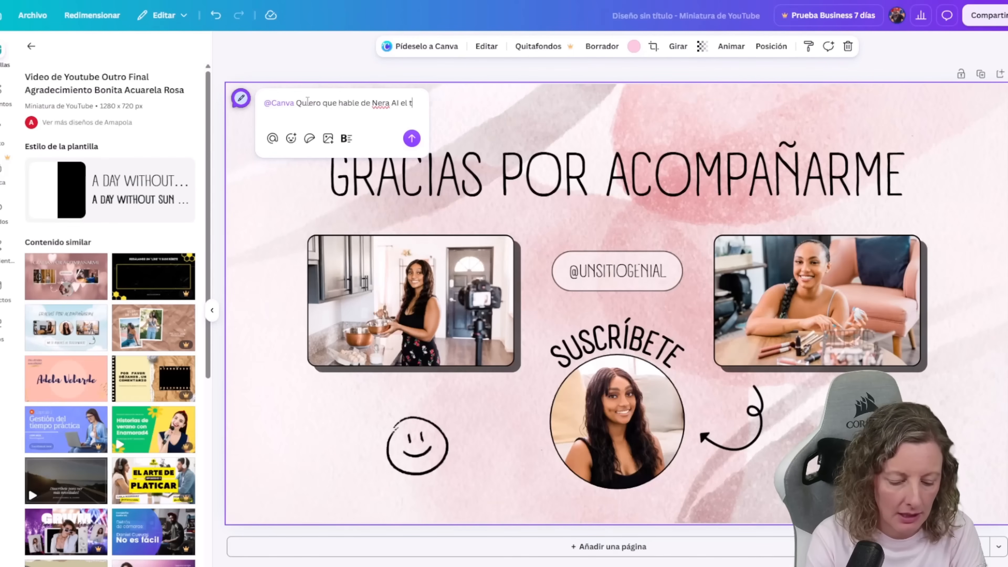
key(shift+Return)
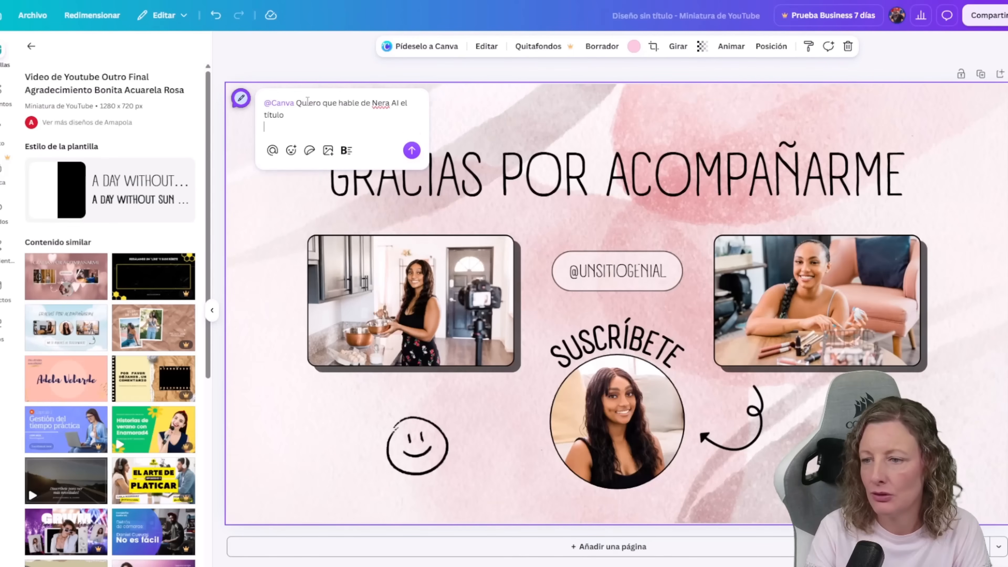
click(413, 152)
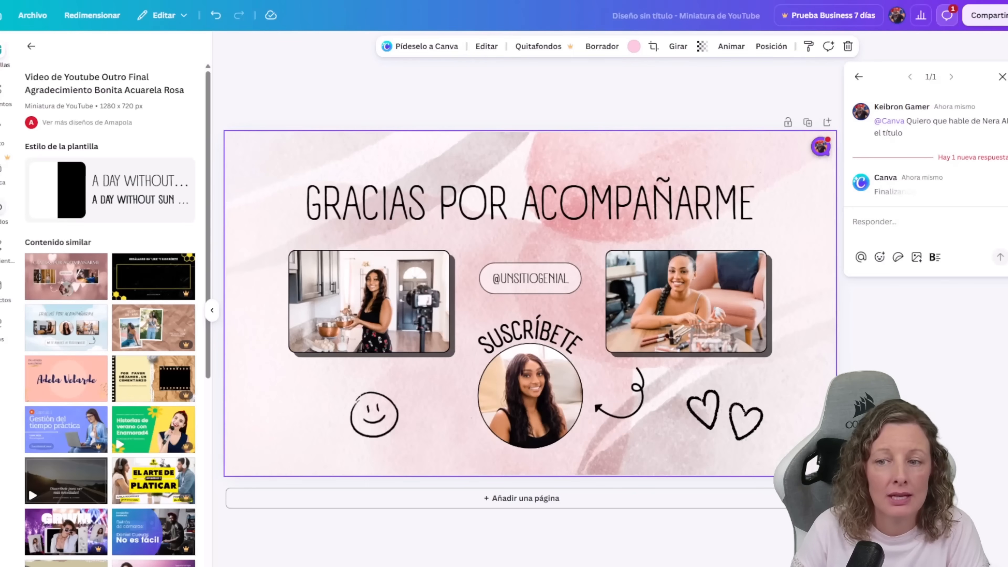
Step: Insert Canva's suggested title "Nera AI: ideas inteligentes, resultados reales" into the page
click(4, 91)
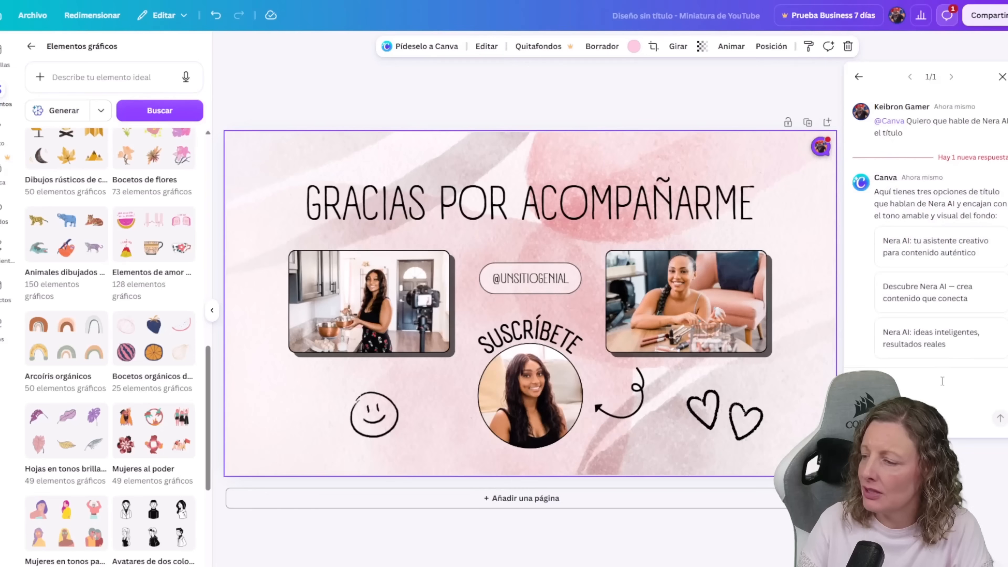
mouse_move(964, 257)
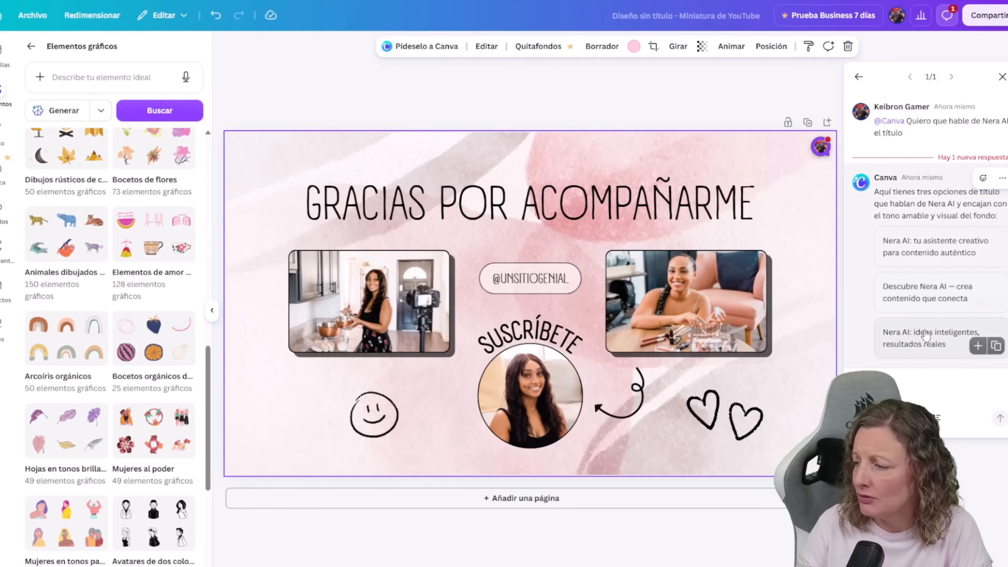
click(923, 345)
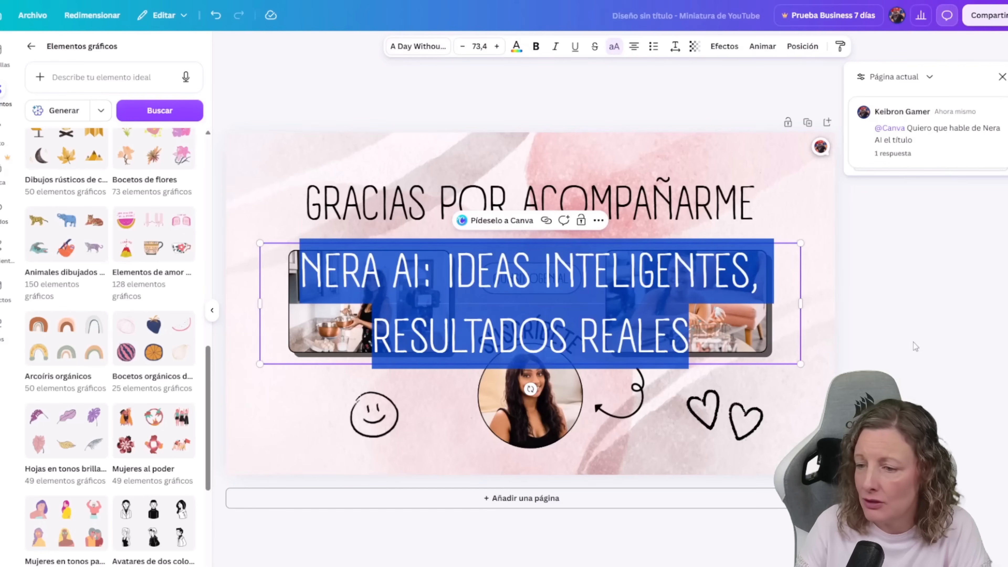
Step: Delete the "Gracias por acompañarme" heading and move the Nera AI title into its place above the photos
click(530, 268)
click(412, 199)
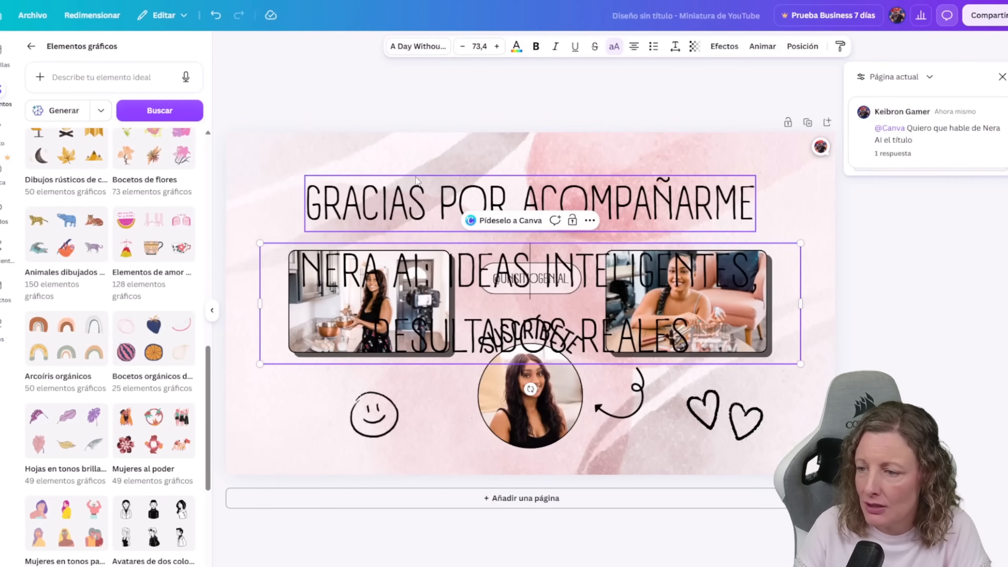
key(Delete)
click(412, 248)
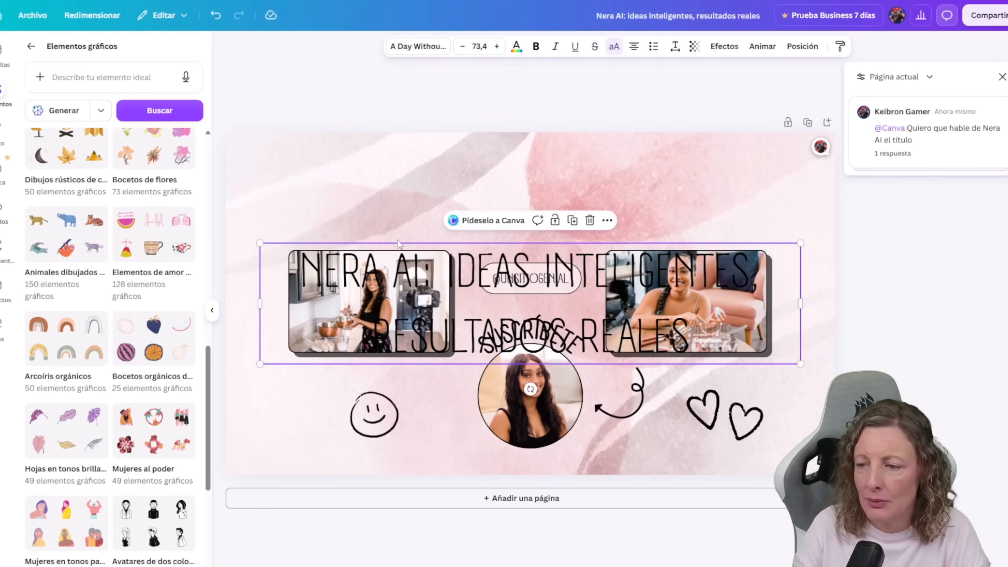
drag(393, 235, 378, 140)
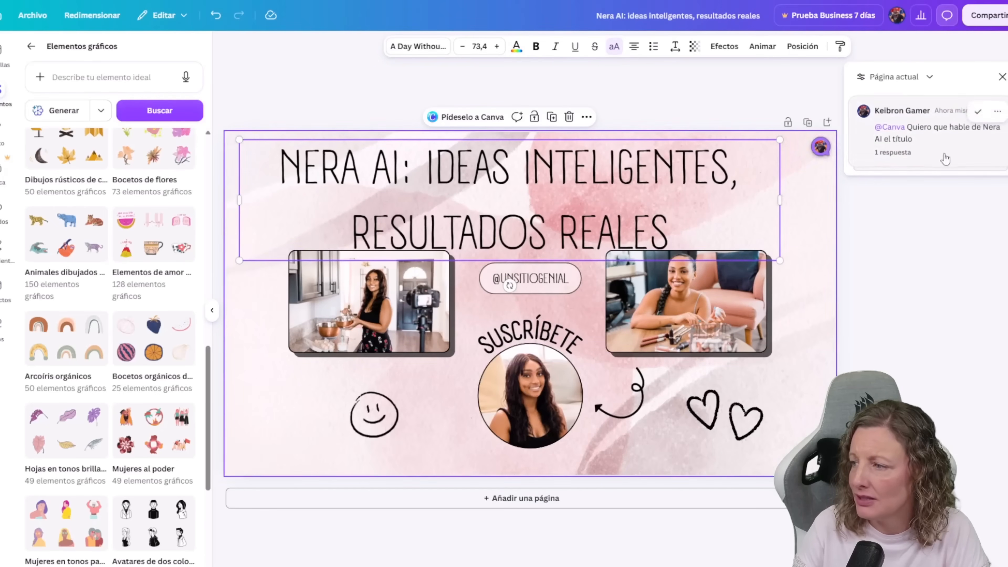
Step: Ask Canva for AI-themed pictures with the prompt "dame tres imagenes relacionadas con la IA"
click(472, 117)
text(dasme)
text( tree)
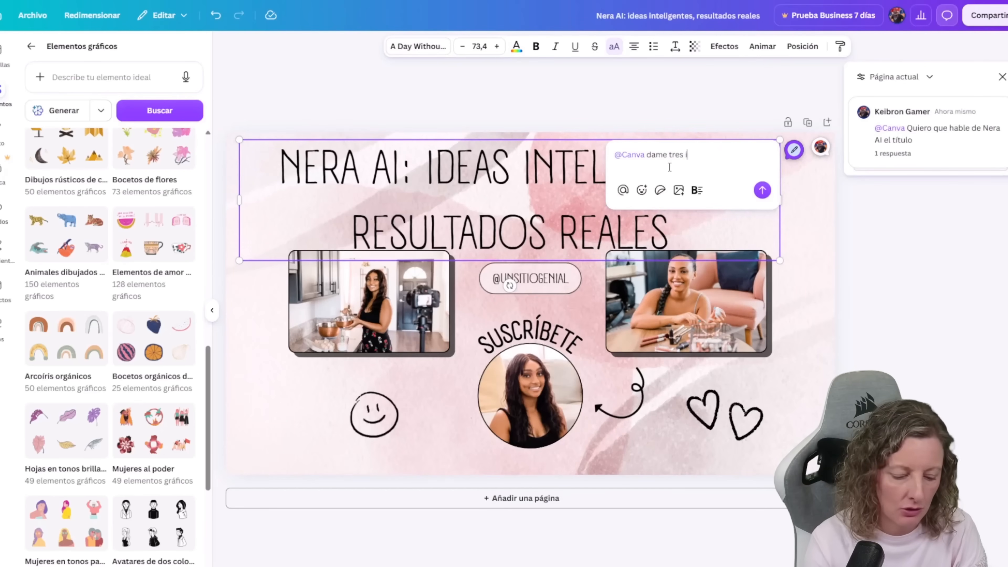
text(s relacionadas con la IA)
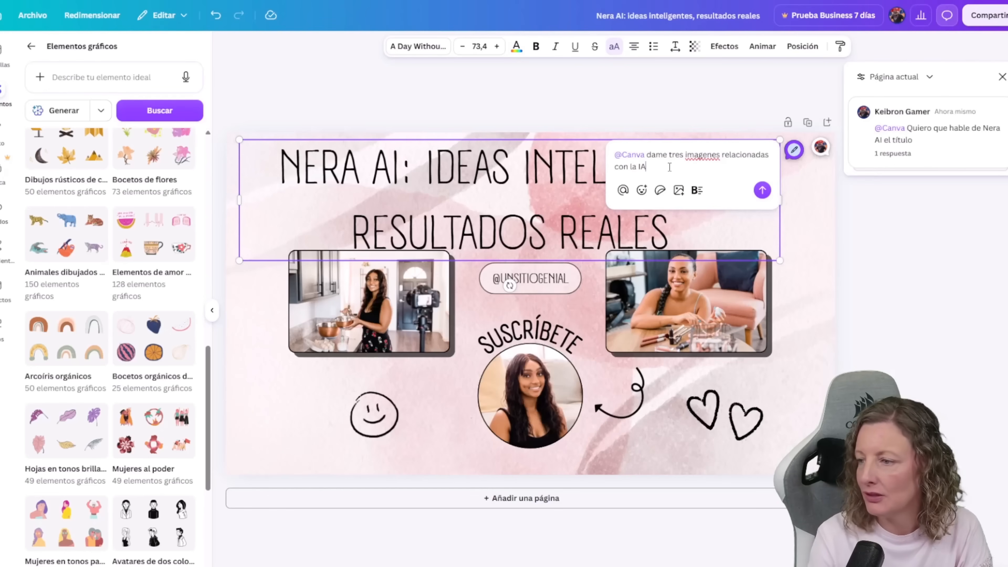
key(shift+Return)
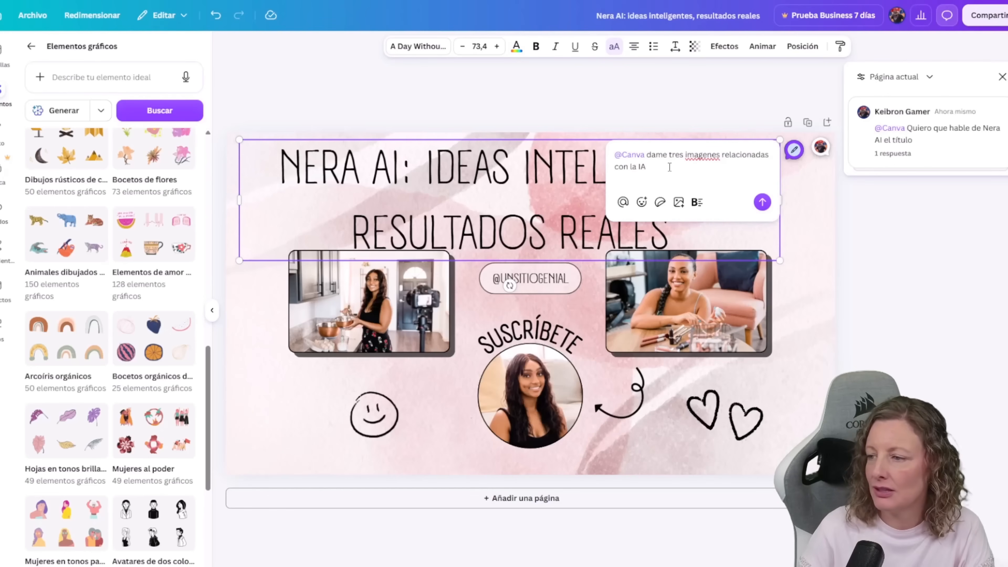
click(759, 205)
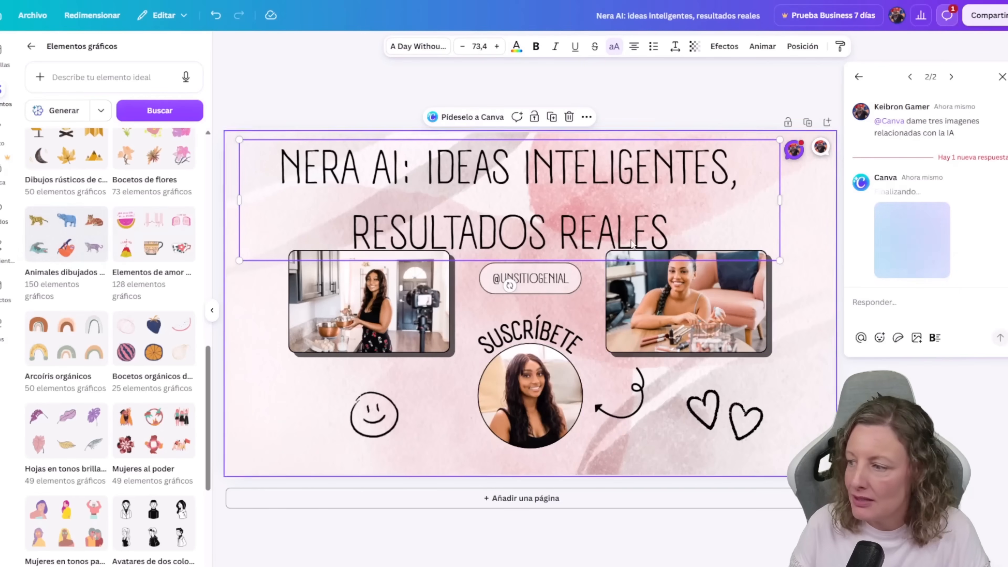
Step: Look through the graphic element collections again while the images are being generated
scroll(98, 250, down, 2)
scroll(98, 250, down, 6)
scroll(98, 250, up, 8)
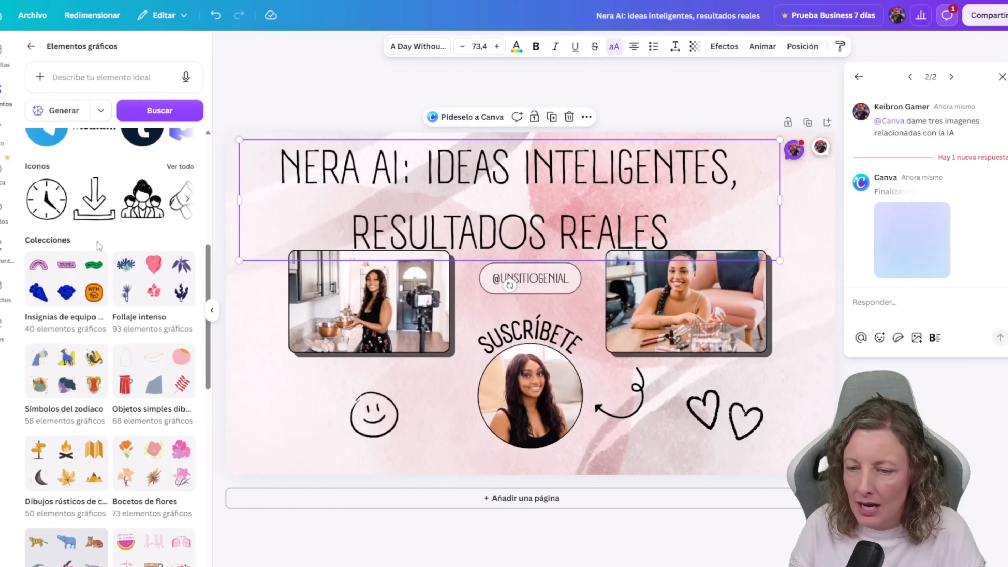
Step: Browse the complete collection of icons among the graphic elements while the AI images are being generated
scroll(135, 264, up, 3)
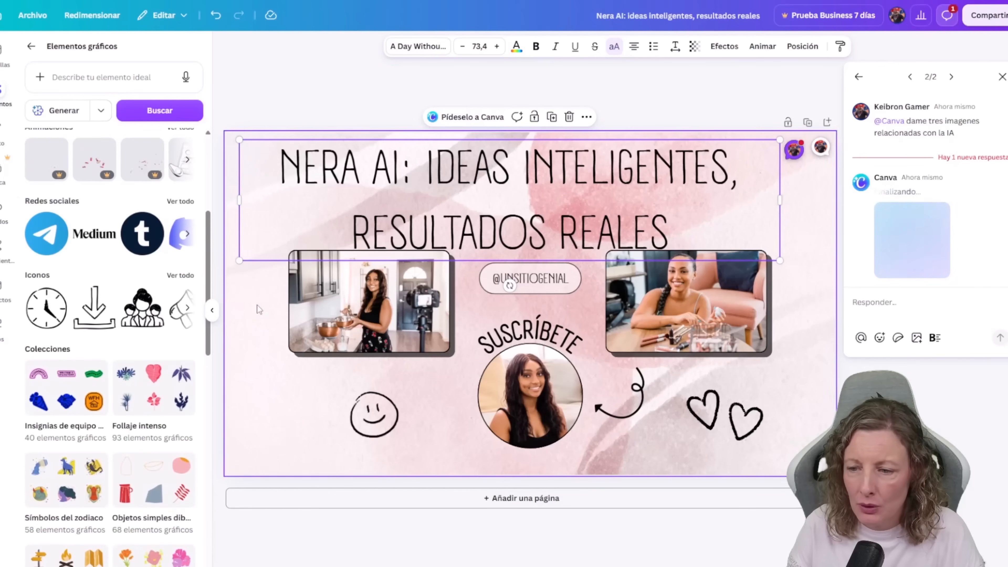
click(179, 275)
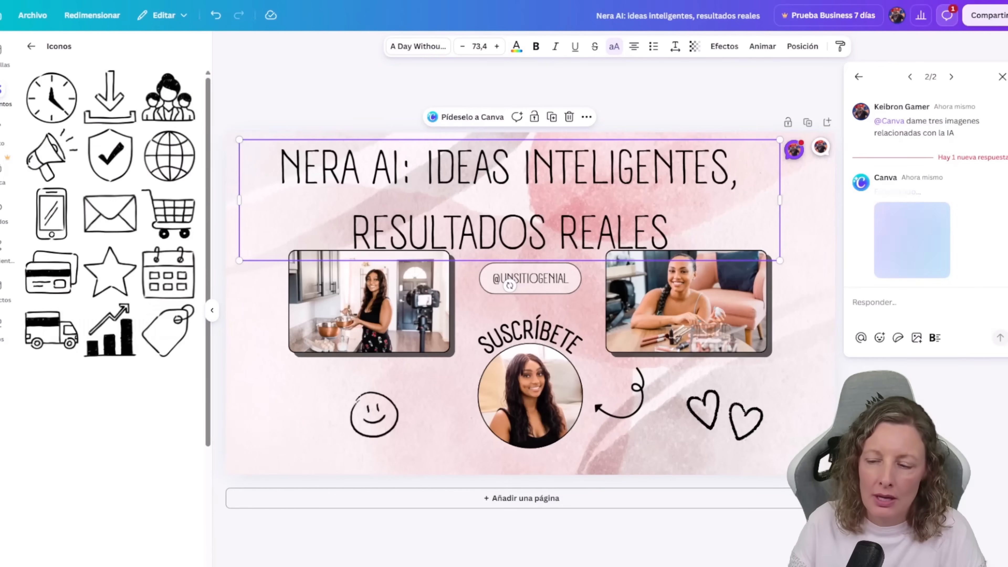
scroll(140, 354, down, 10)
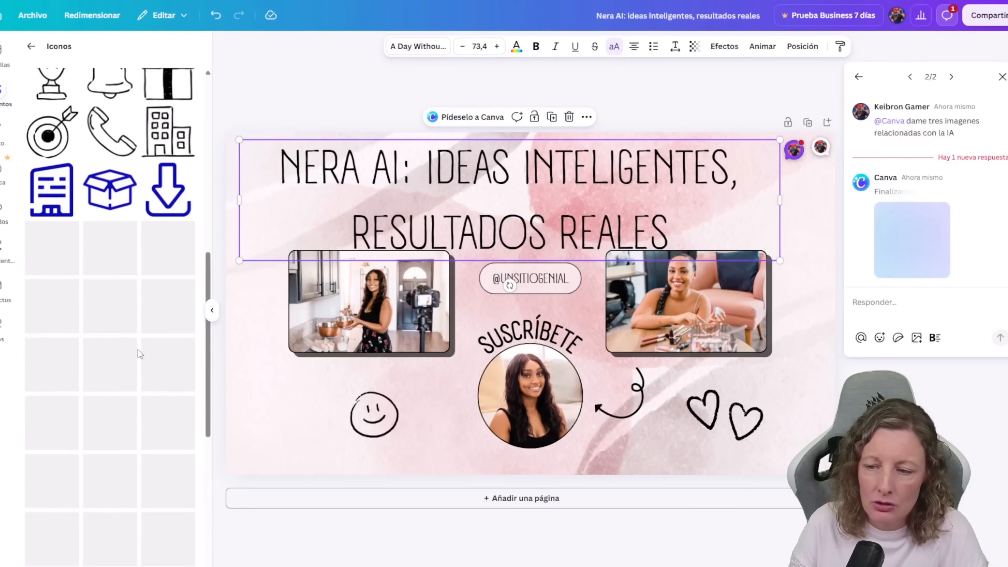
scroll(140, 353, down, 7)
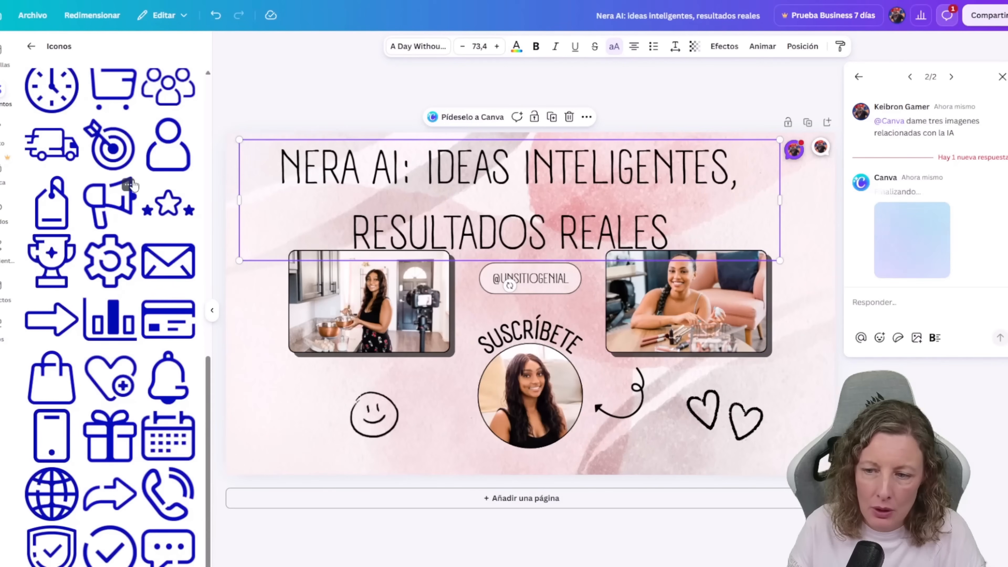
scroll(97, 520, up, 10)
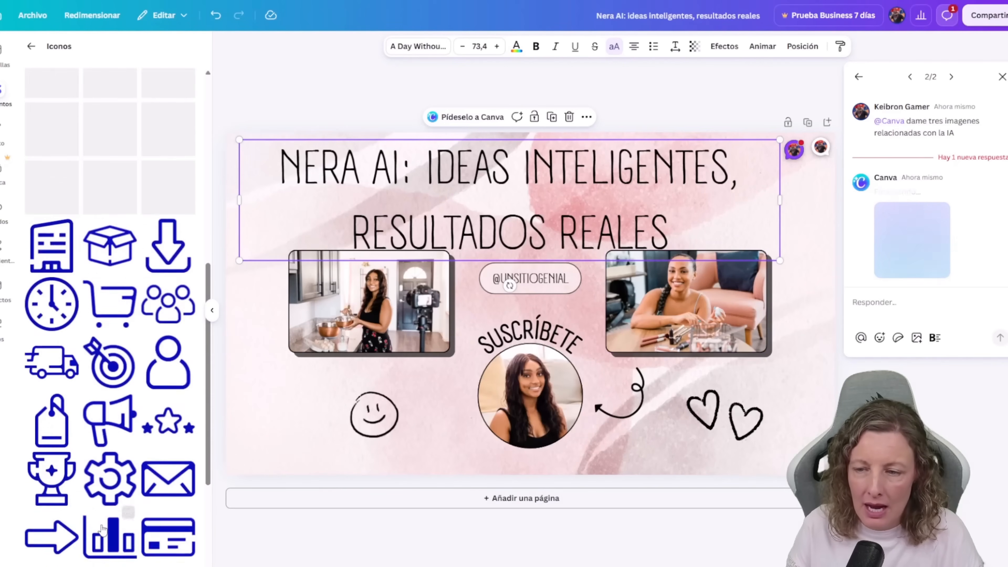
scroll(97, 520, up, 5)
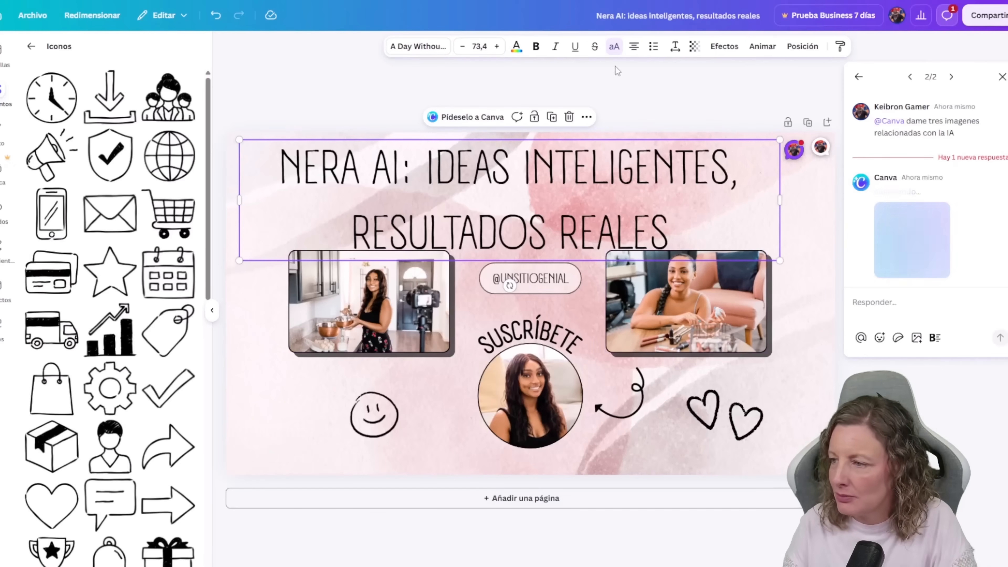
click(244, 414)
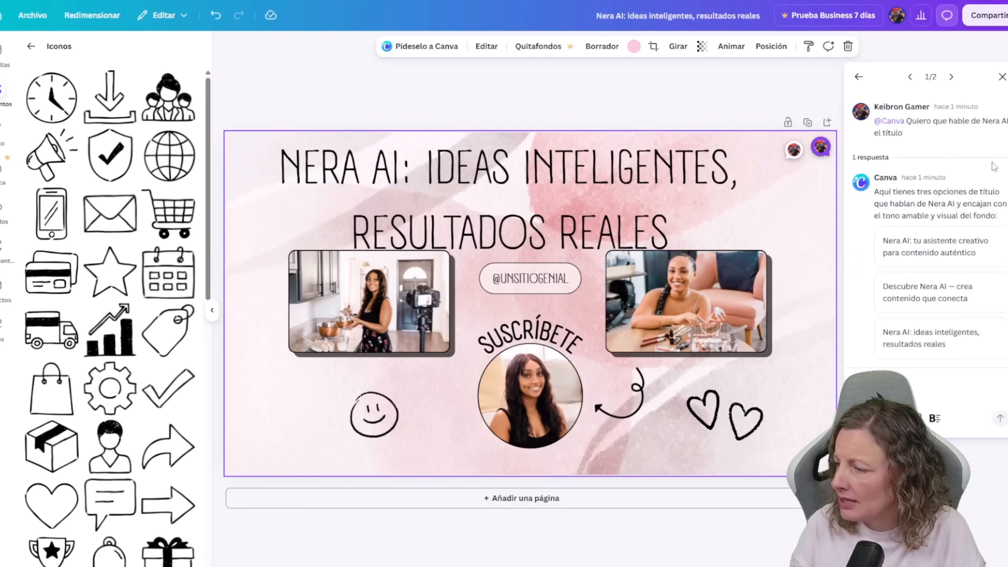
click(947, 354)
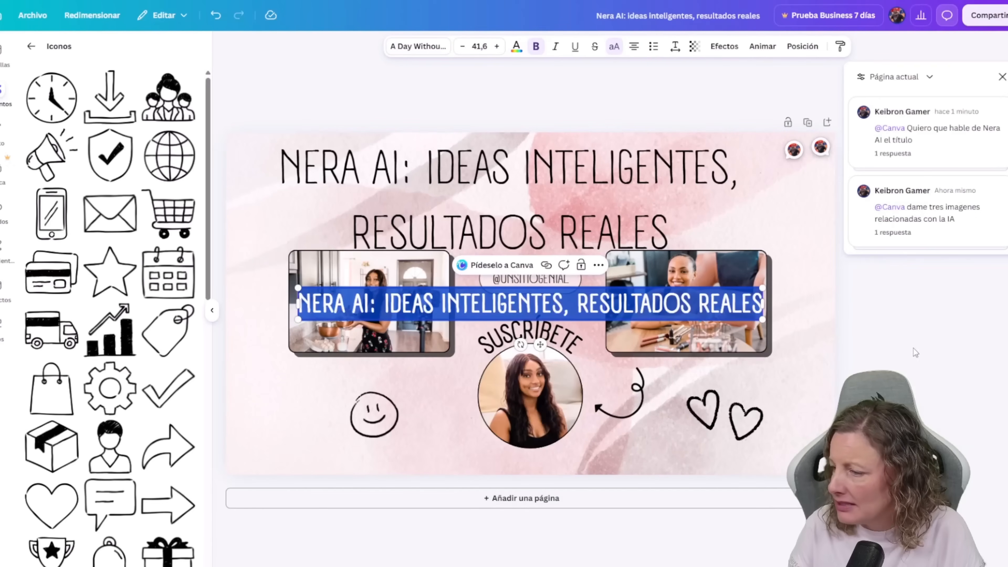
mouse_move(938, 147)
click(912, 215)
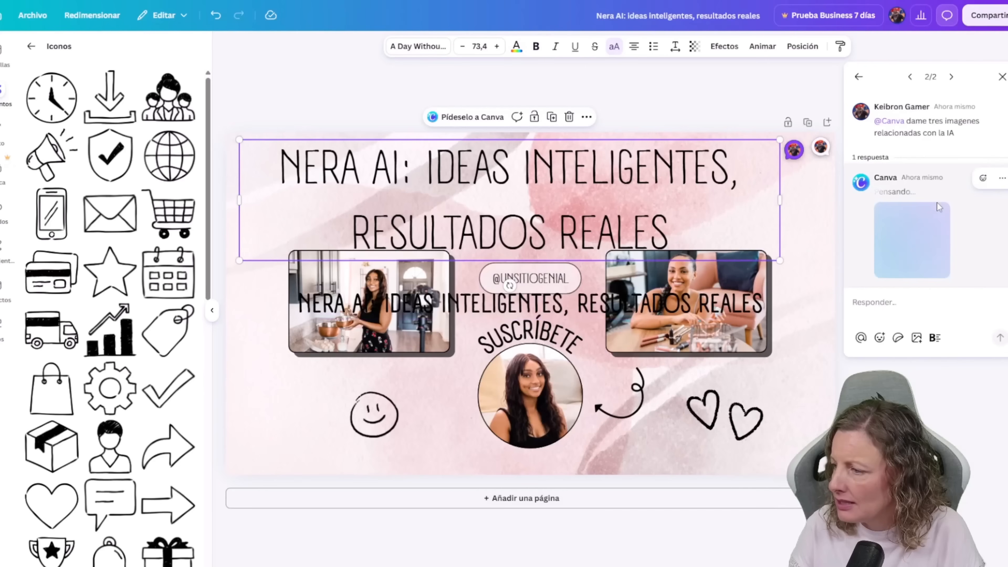
click(443, 291)
key(Delete)
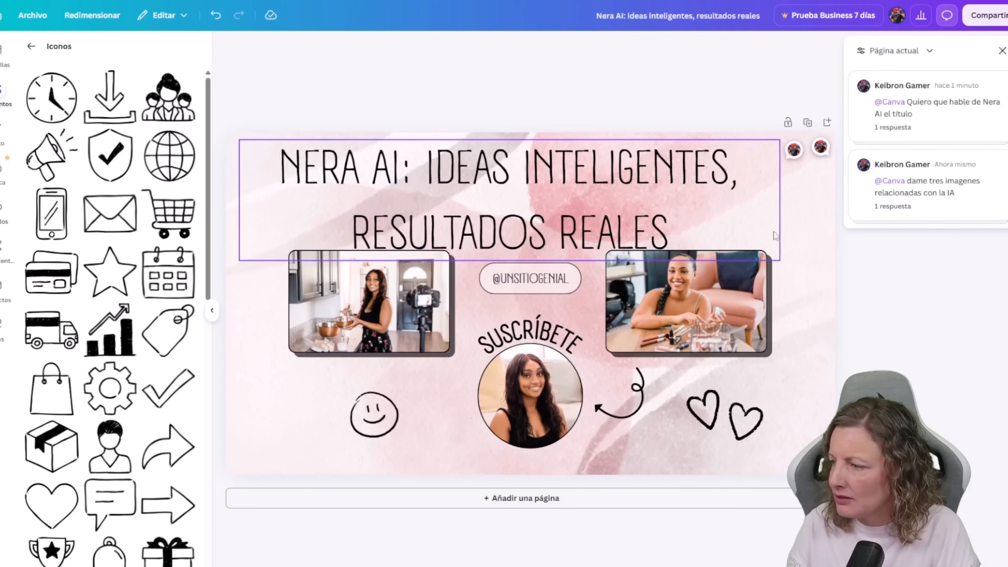
Step: Reopen Canva's reply to the AI image request and review the actions offered for the page background
click(957, 192)
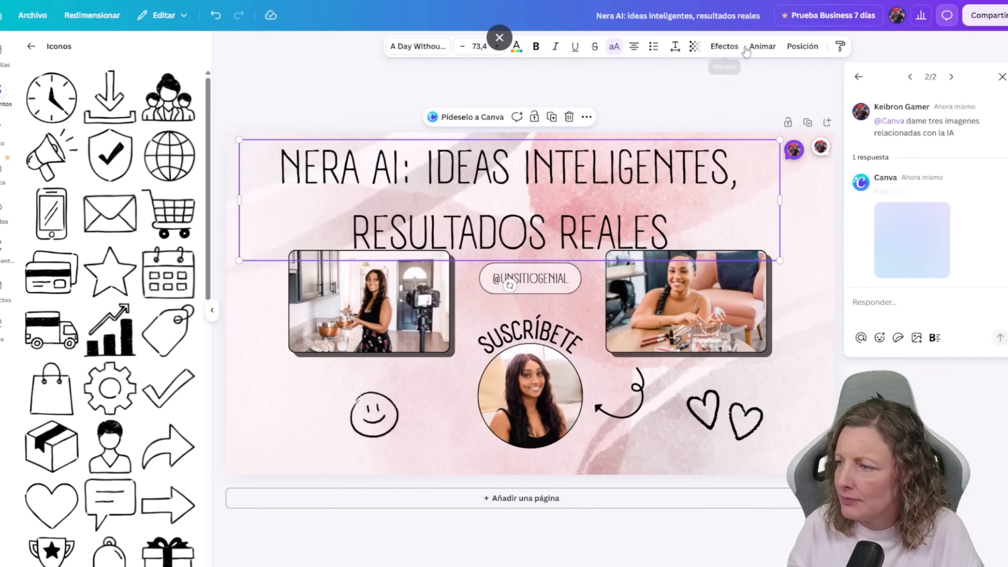
right_click(253, 411)
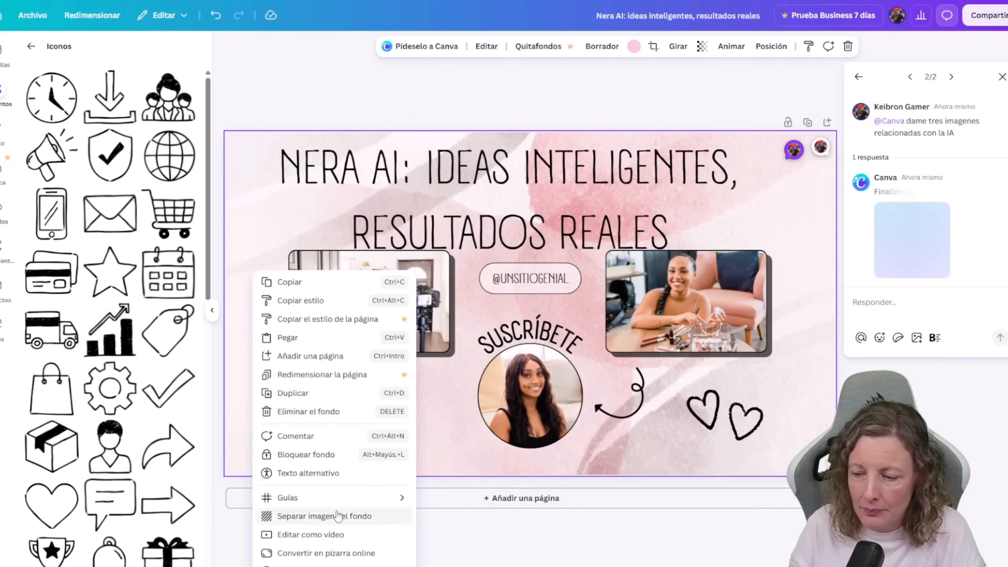
mouse_move(382, 498)
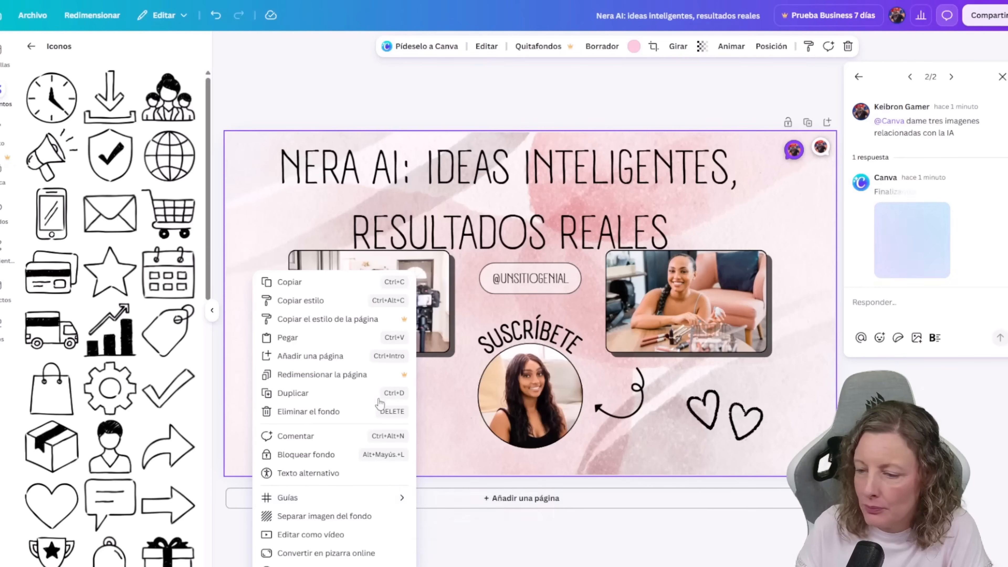
mouse_move(293, 501)
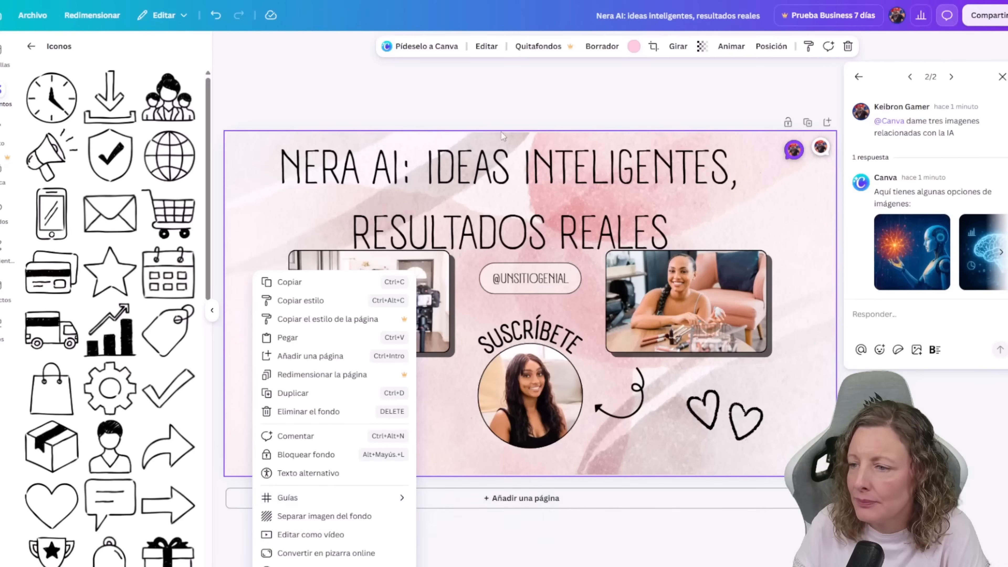
click(509, 142)
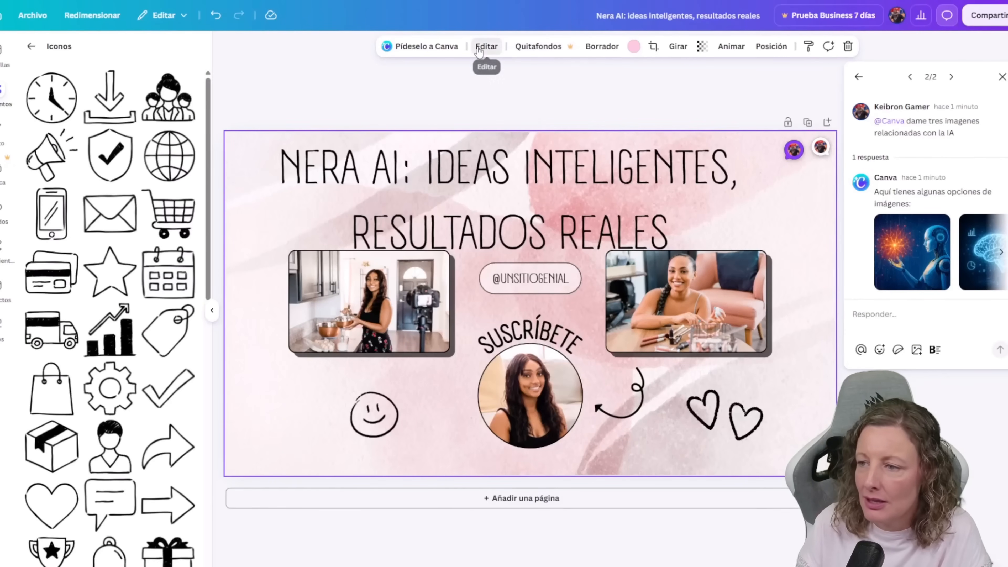
Step: Try solid turquoise and a salmon photo-palette tone as page background, and settle on the default turquoise-to-dark-blue gradient
click(488, 48)
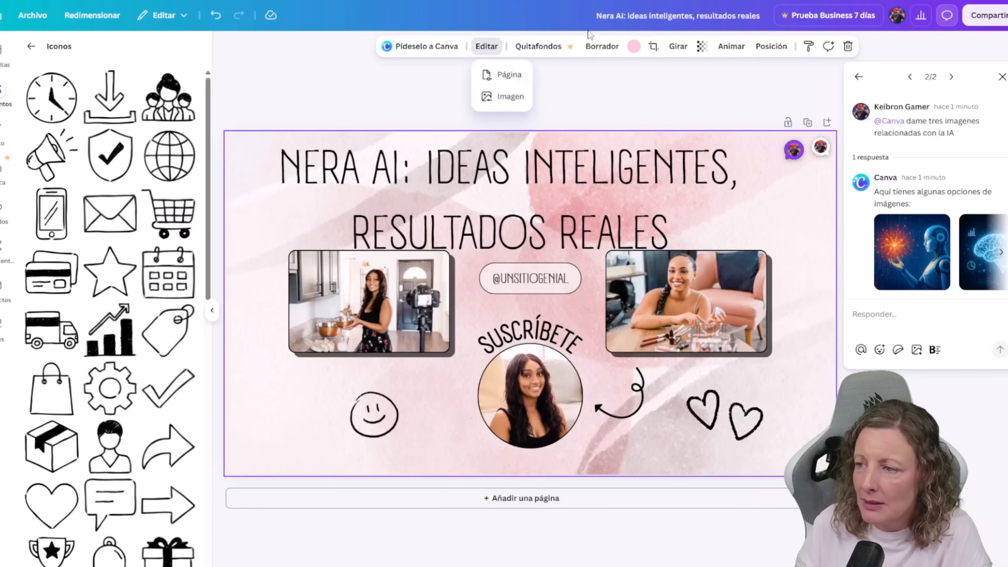
click(630, 48)
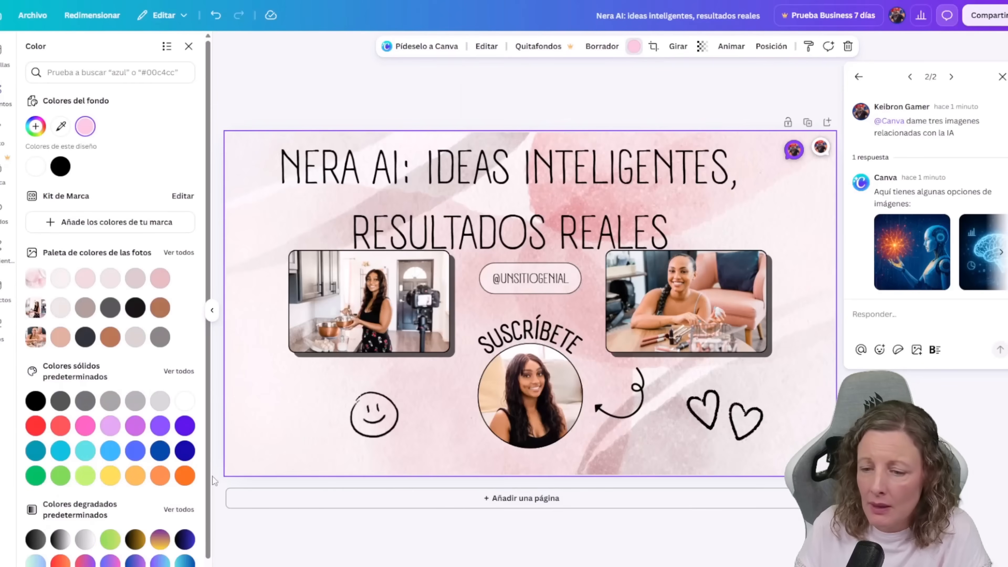
click(110, 451)
click(87, 448)
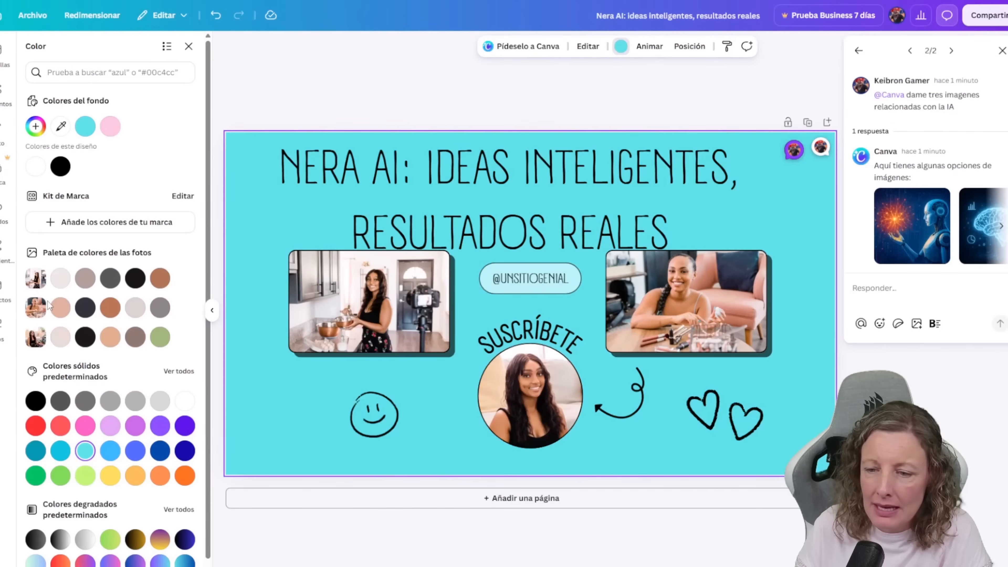
click(60, 308)
scroll(56, 309, down, 1)
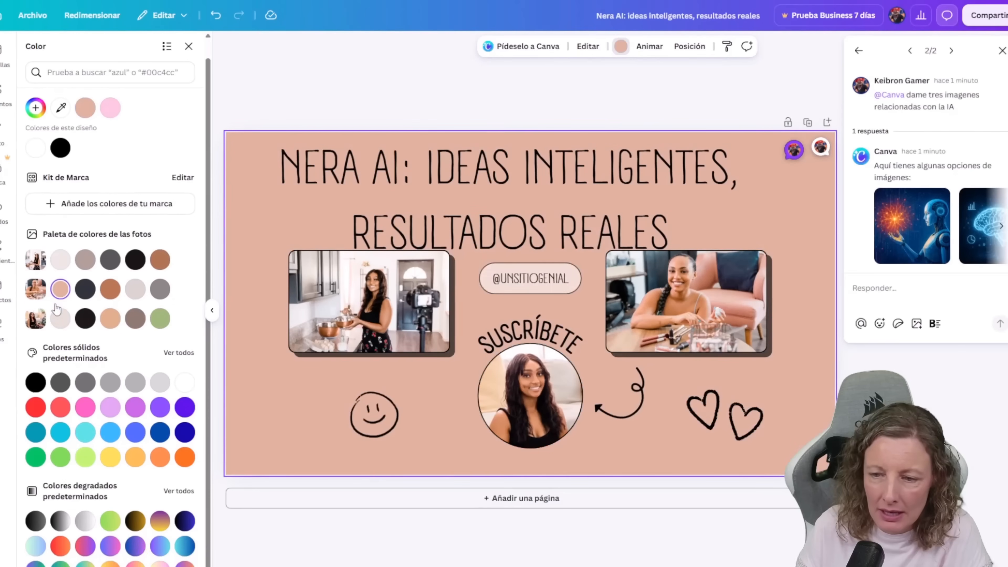
click(192, 545)
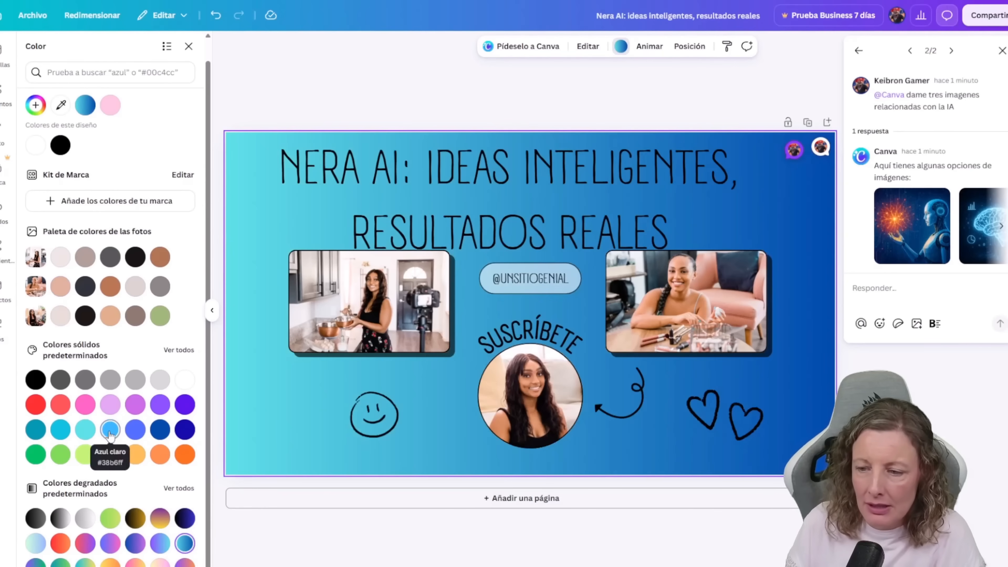
scroll(135, 421, up, 1)
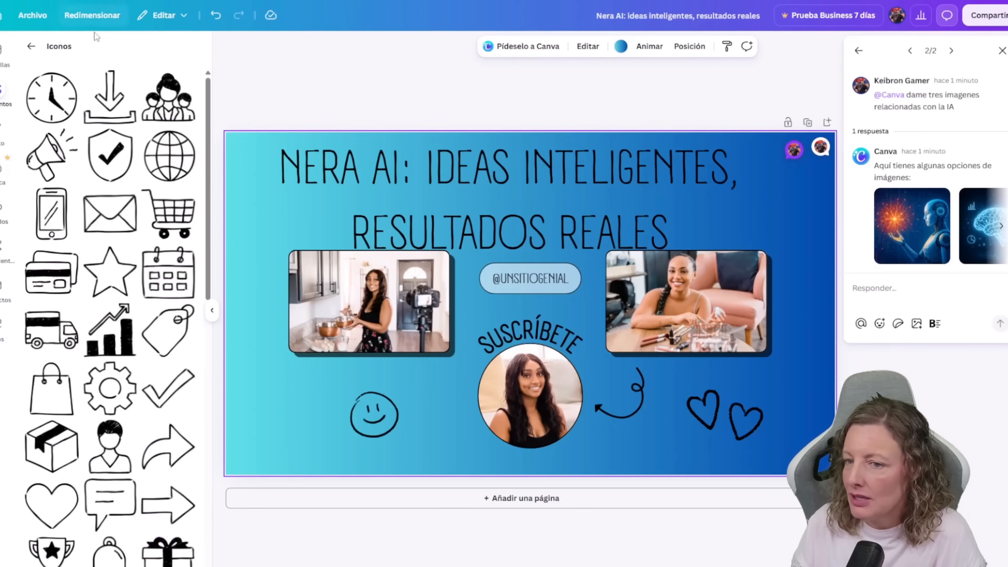
click(31, 46)
Step: Insert the generated image of the robot with the glowing network and delete the kitchen photo with its frame and shadow
mouse_move(924, 233)
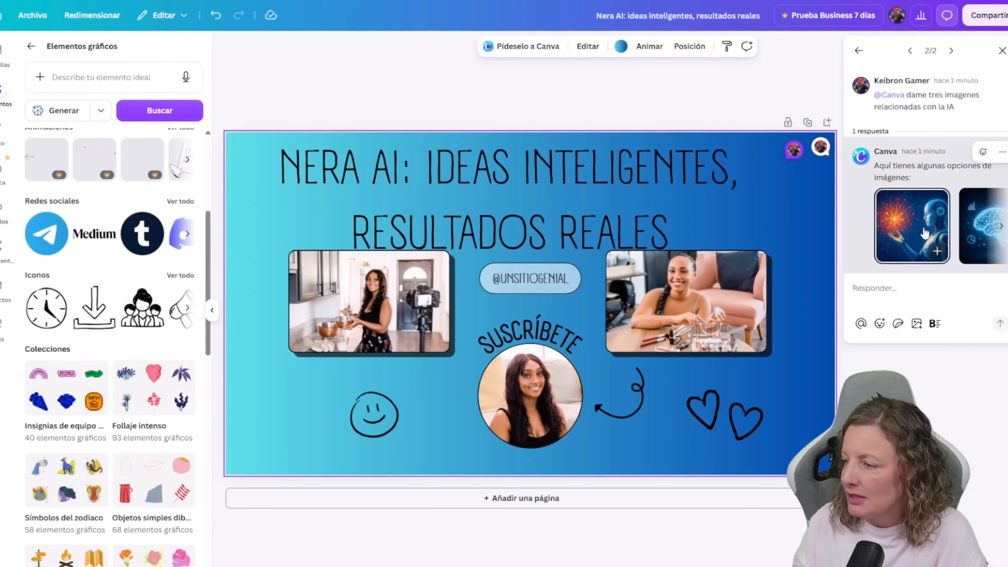
click(888, 219)
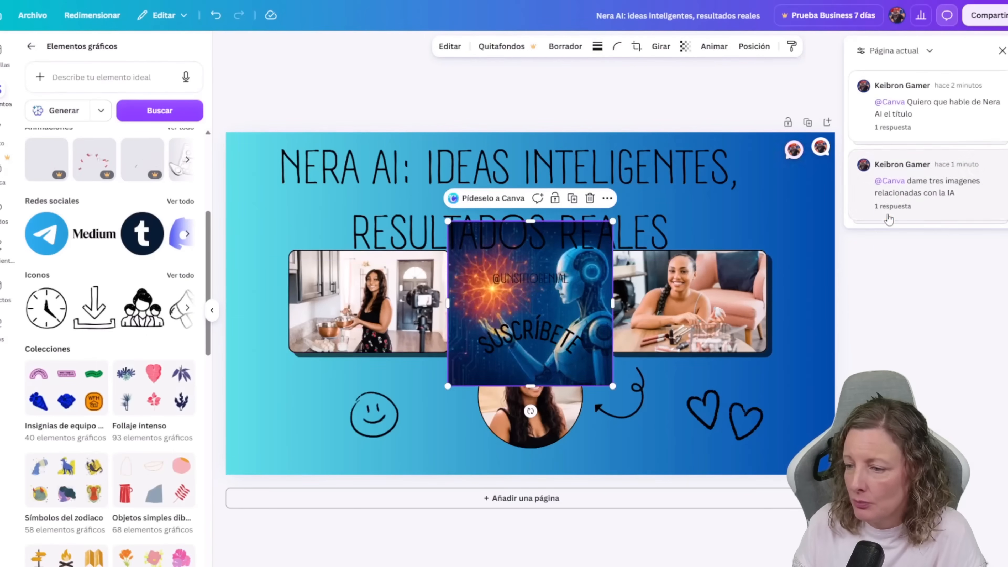
click(325, 276)
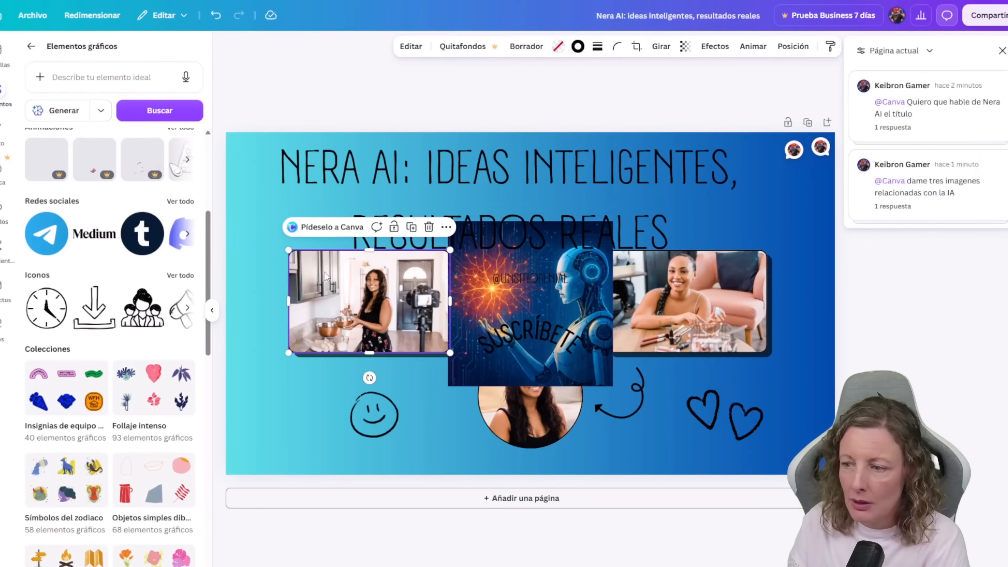
key(Delete)
key(Delete)
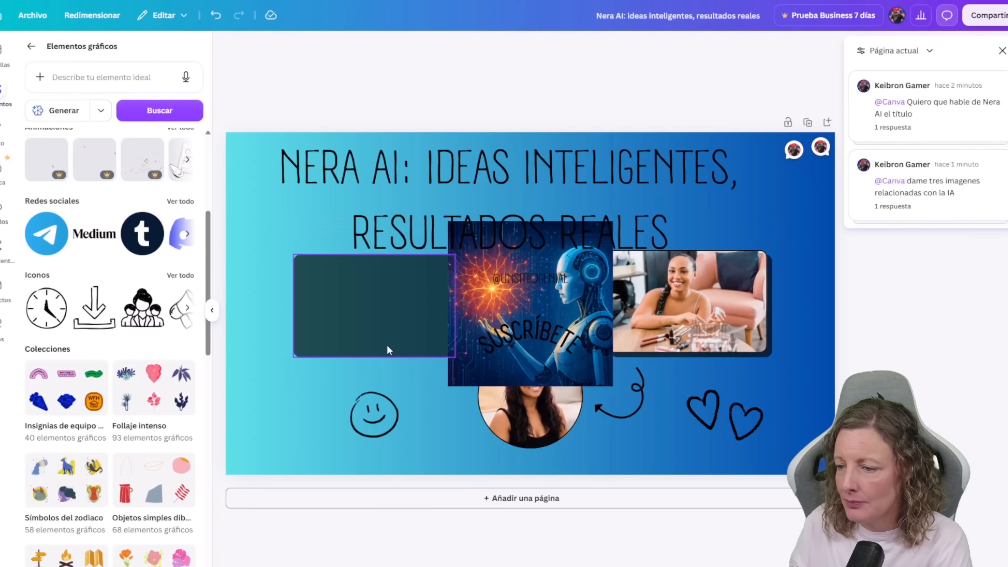
click(295, 275)
key(Delete)
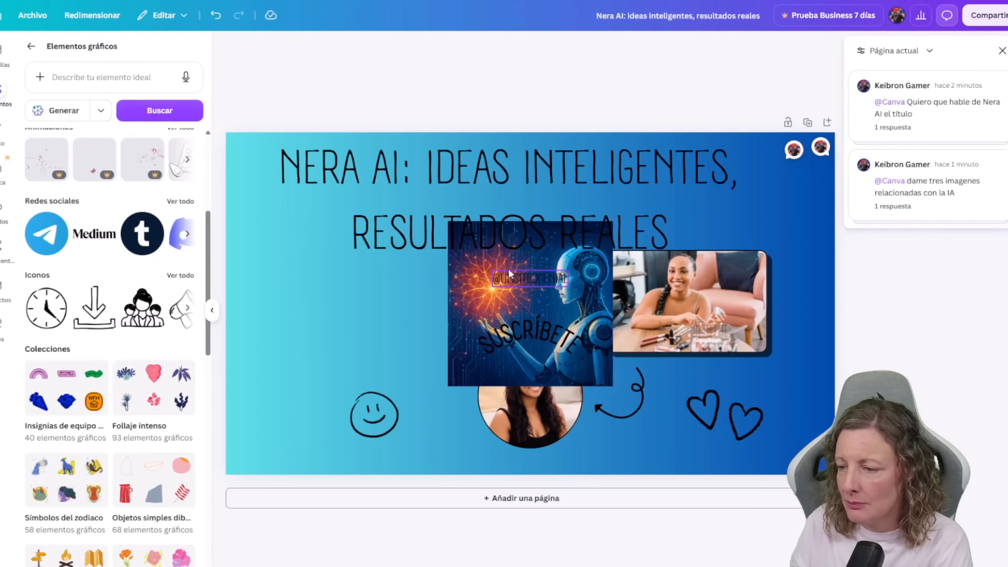
Step: Crop the robot image slightly along its upper edge and move it to the lower-left area of the page
click(510, 275)
click(486, 333)
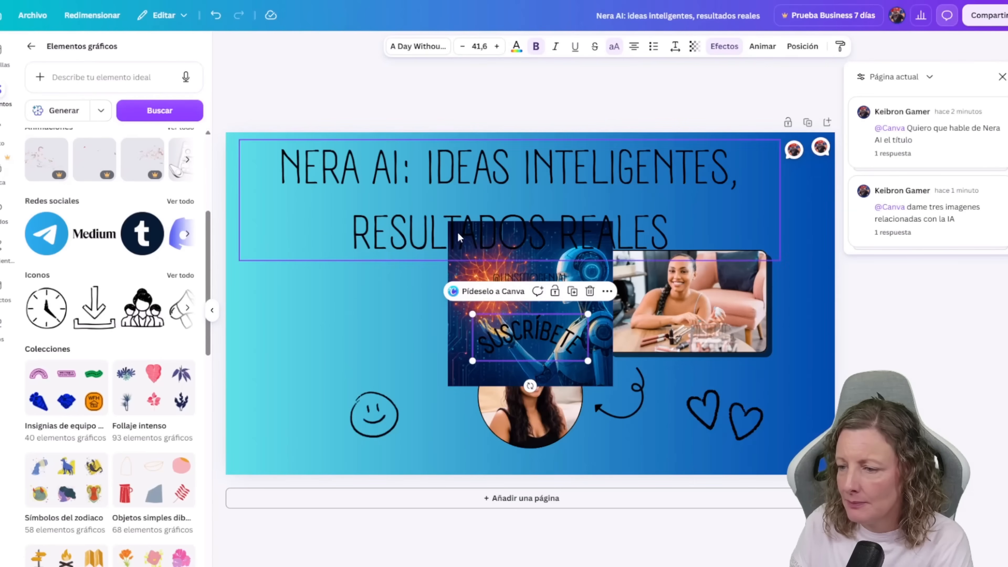
click(446, 314)
click(450, 313)
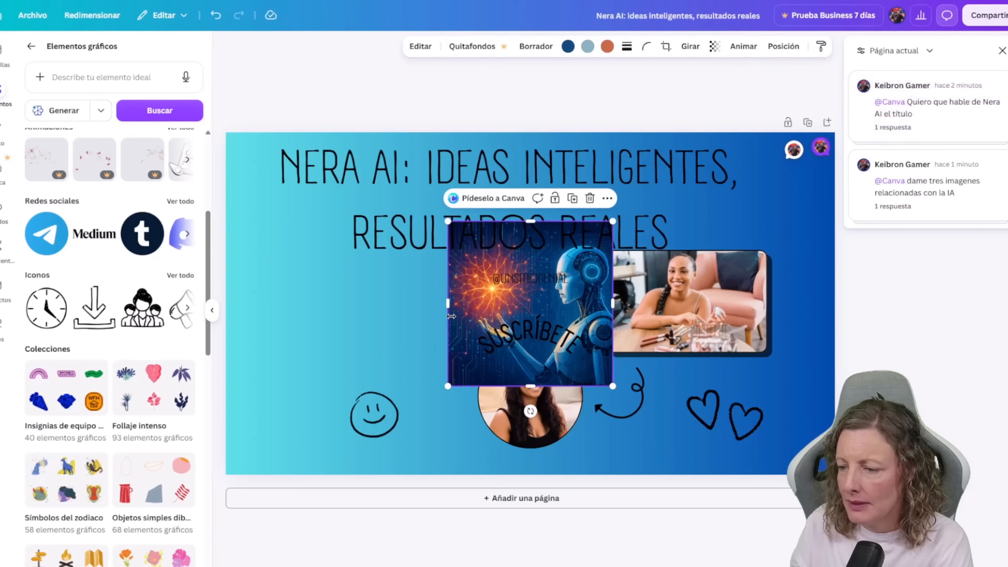
mouse_move(472, 223)
mouse_down()
mouse_move(469, 268)
mouse_move(465, 210)
mouse_move(463, 224)
mouse_up()
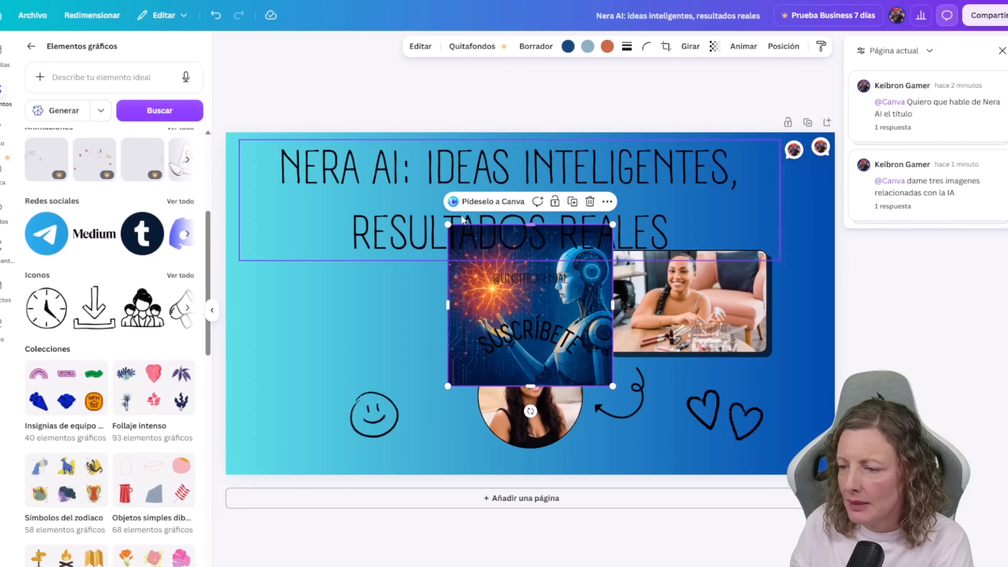
drag(504, 298, 308, 381)
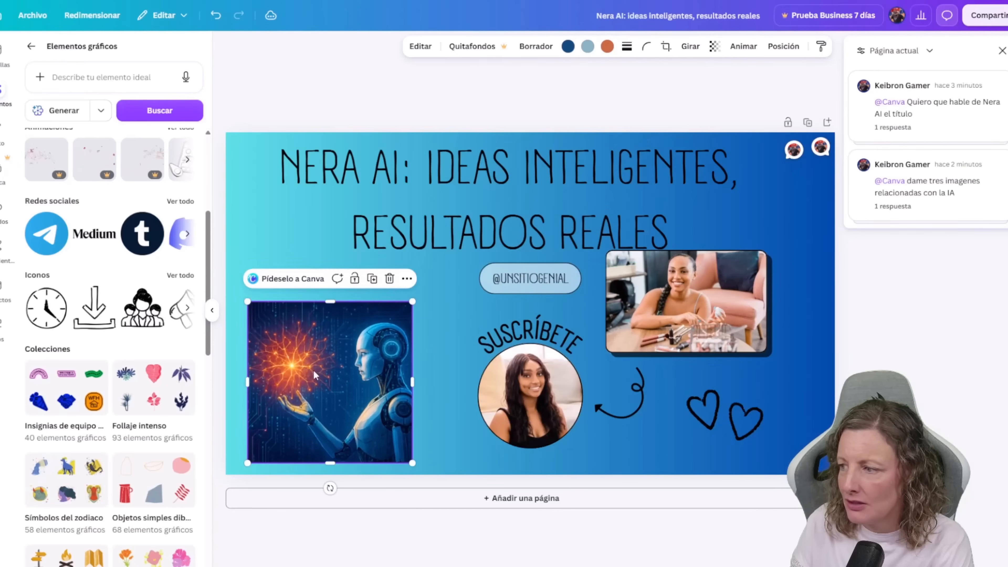
Step: Insert the third generated AI image, the dark blue humanoid figure, from Canva's reply into the page
click(970, 193)
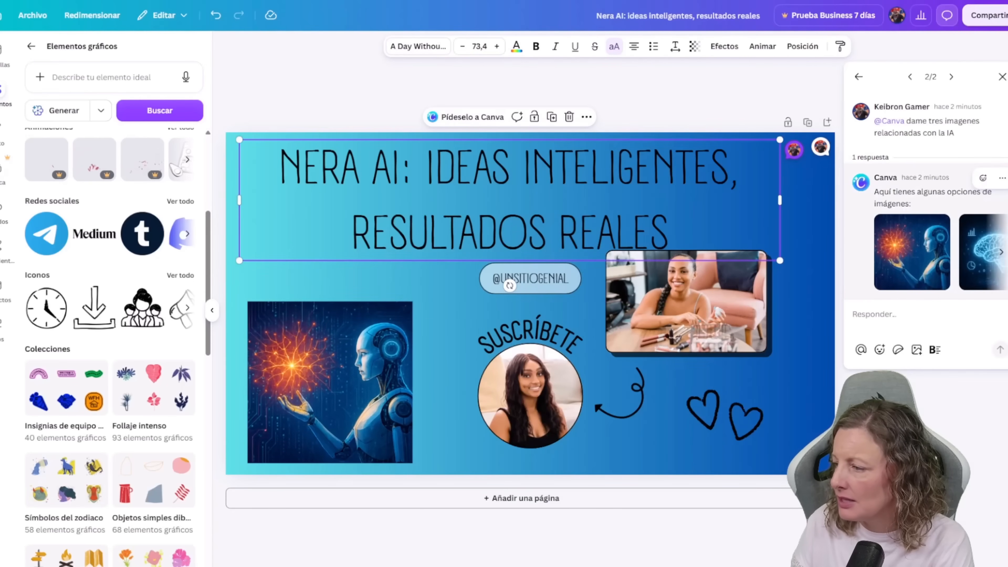
click(1001, 251)
click(1000, 254)
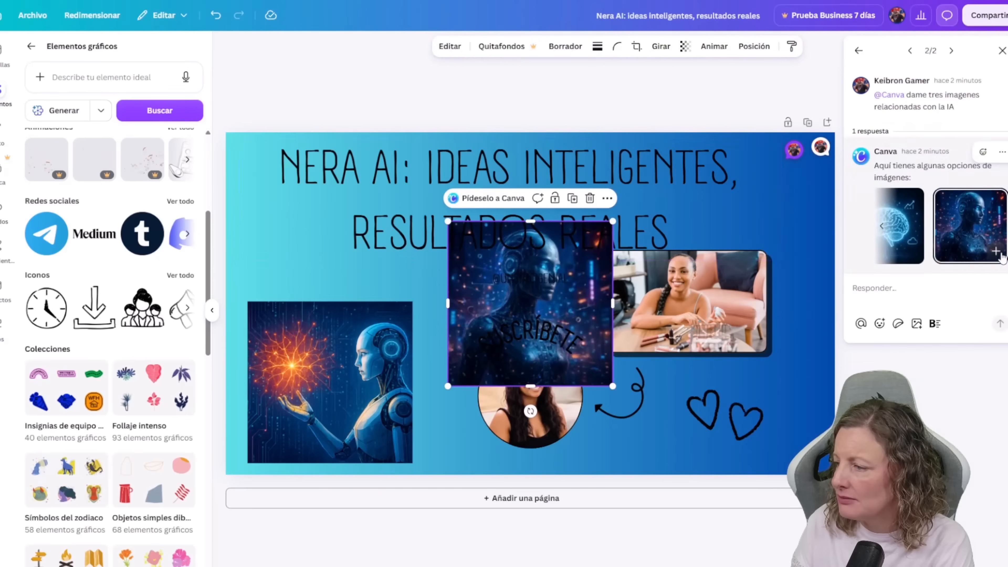
Step: Delete the photo of the woman with makeup, its frame and shadow, and the circular portrait under the subscribe text
click(675, 314)
key(Delete)
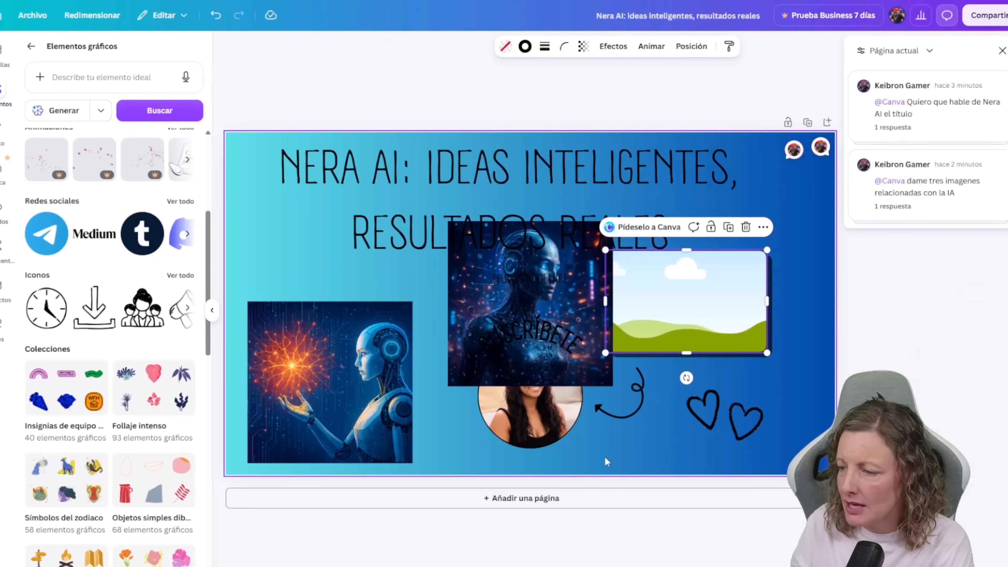
click(740, 350)
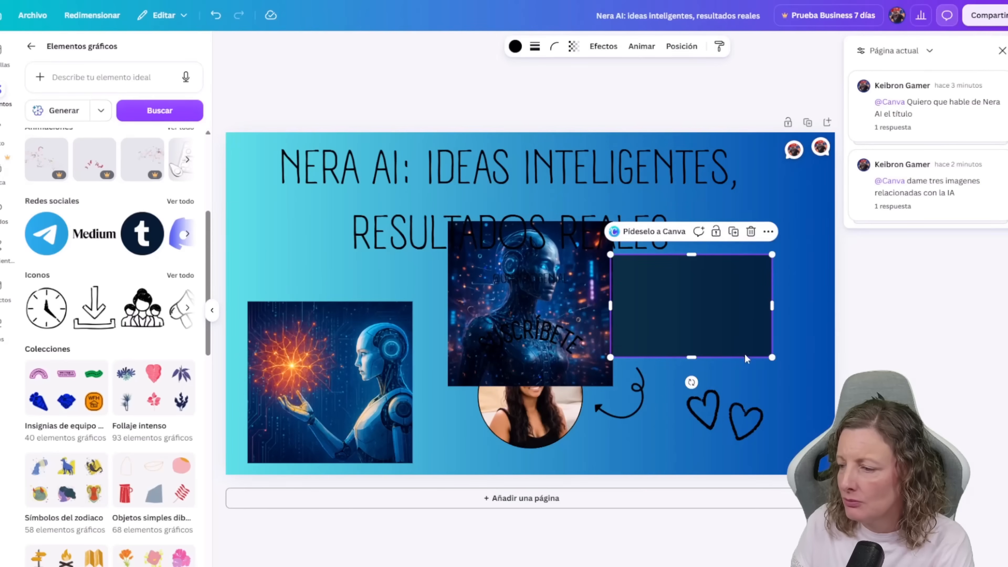
key(Delete)
click(557, 426)
key(Delete)
key(Delete)
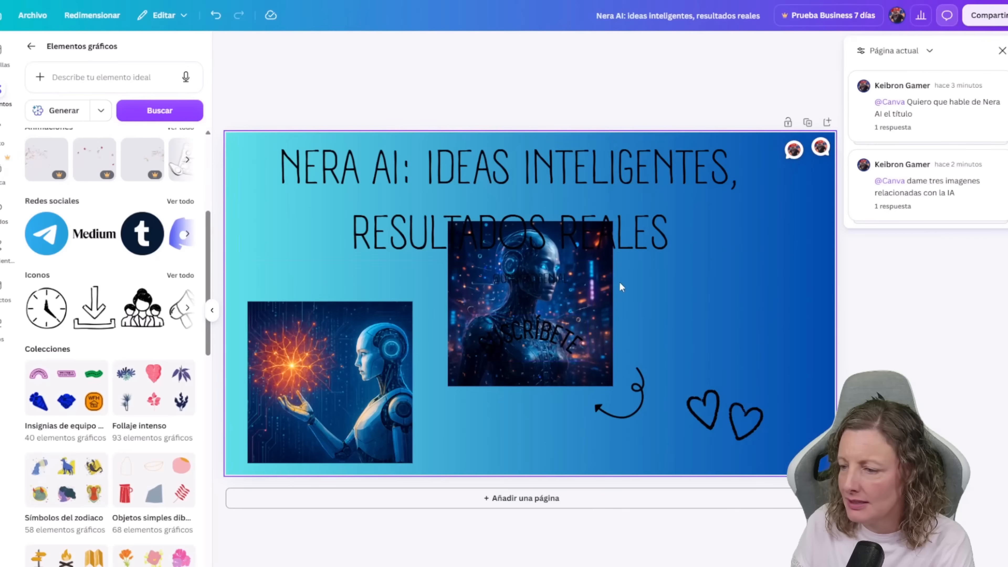
Step: Move the dark blue humanoid image to the right side of the page and delete the hearts and curved arrow drawings
click(597, 299)
mouse_move(598, 299)
mouse_down()
mouse_move(796, 342)
mouse_move(787, 343)
mouse_move(793, 328)
mouse_up()
click(632, 420)
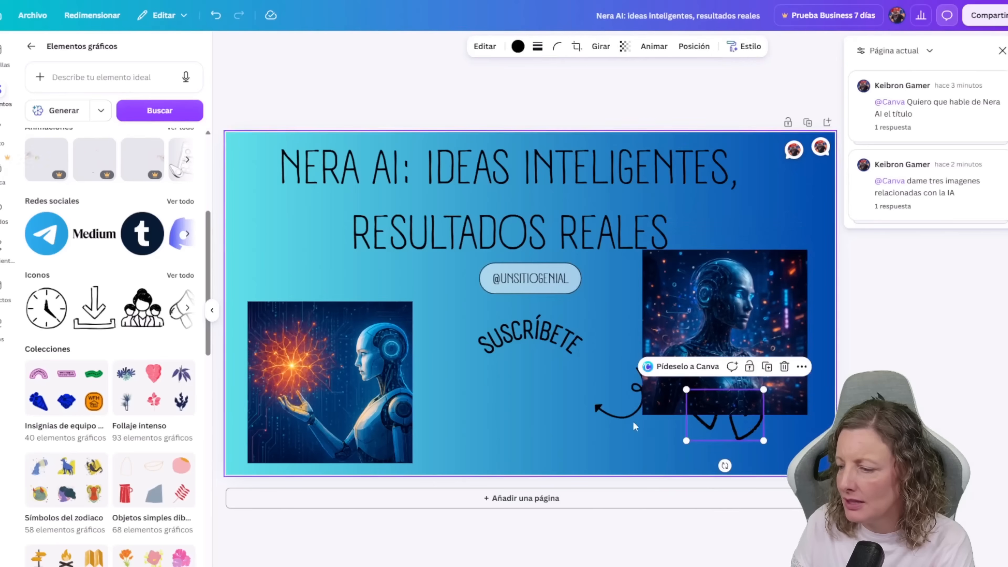
key(Delete)
Step: Delete the social handle text with its rounded background shape and move the glowing-network robot image slightly upward
double_click(523, 283)
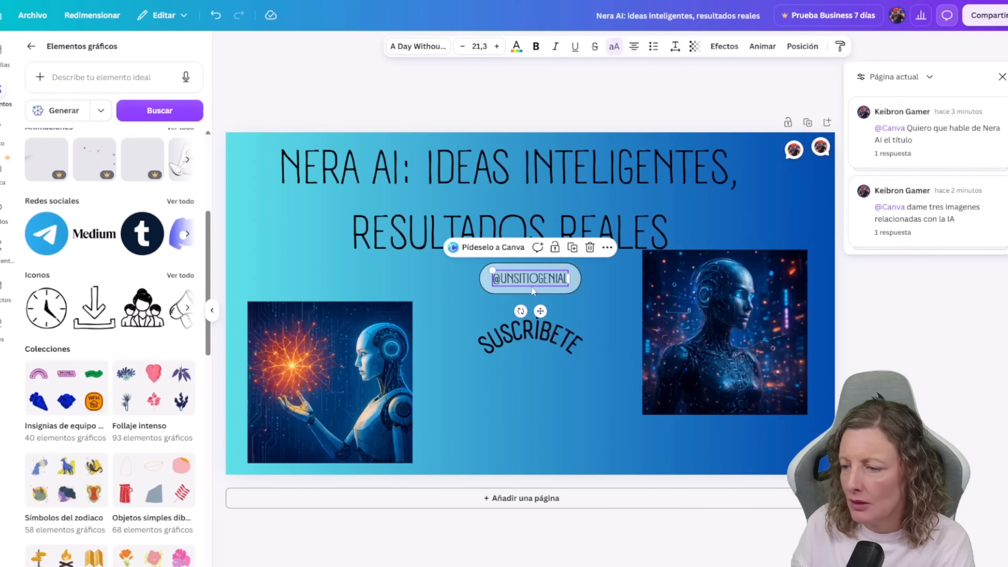
click(528, 293)
key(Delete)
click(518, 279)
key(Delete)
drag(300, 306, 299, 274)
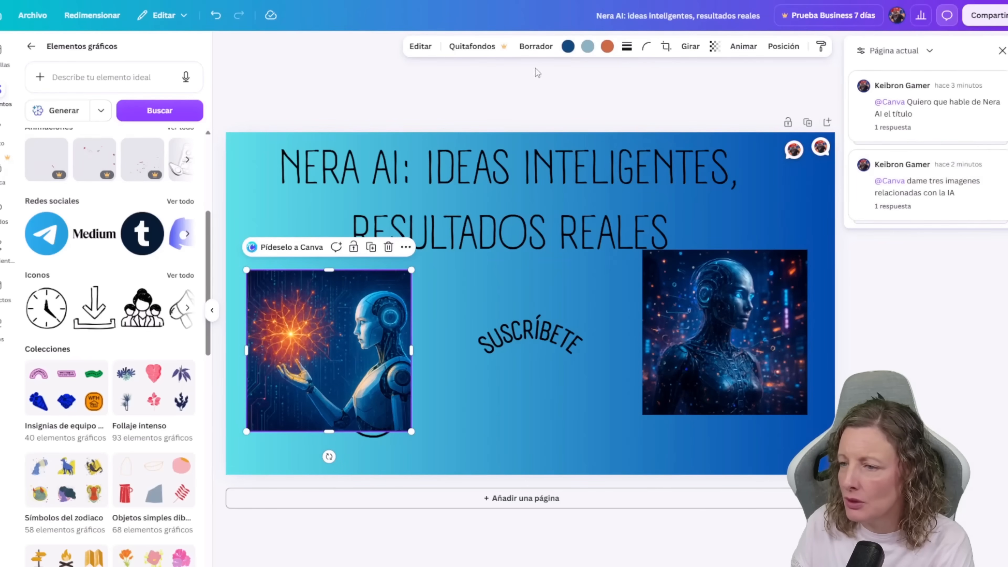
click(911, 206)
click(893, 316)
text(@Canva quiero tres iconos sobre IA para añadirlos al)
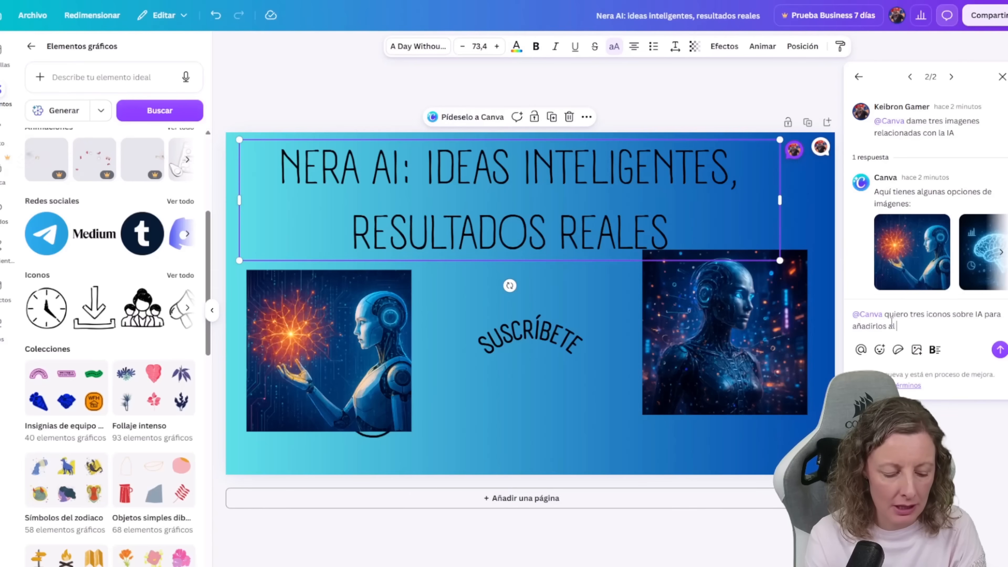
key(shift+Return)
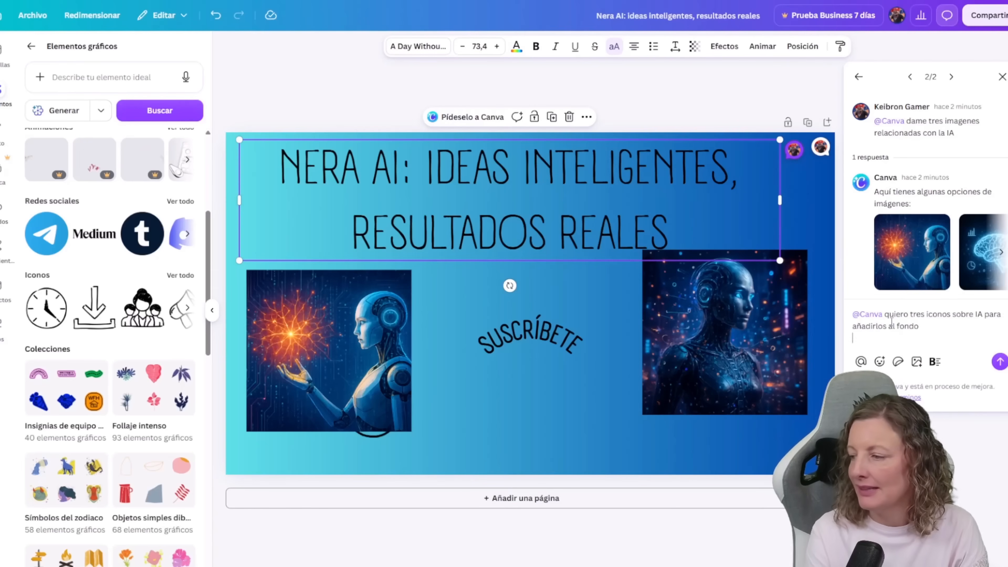
click(999, 362)
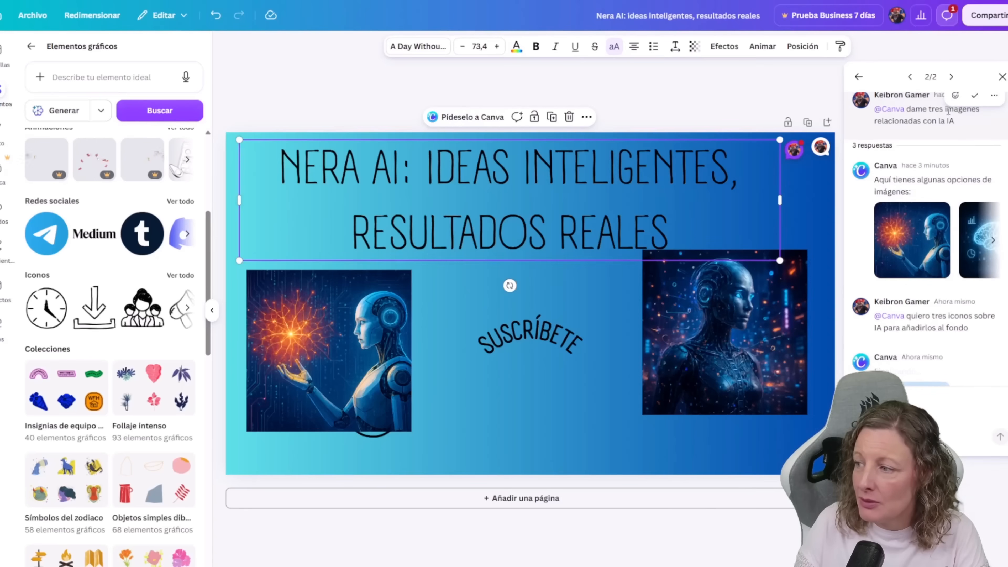
Step: Insert the generated image with the three AI icons from Canva's reply and place it between the two robot pictures
scroll(901, 143, down, 2)
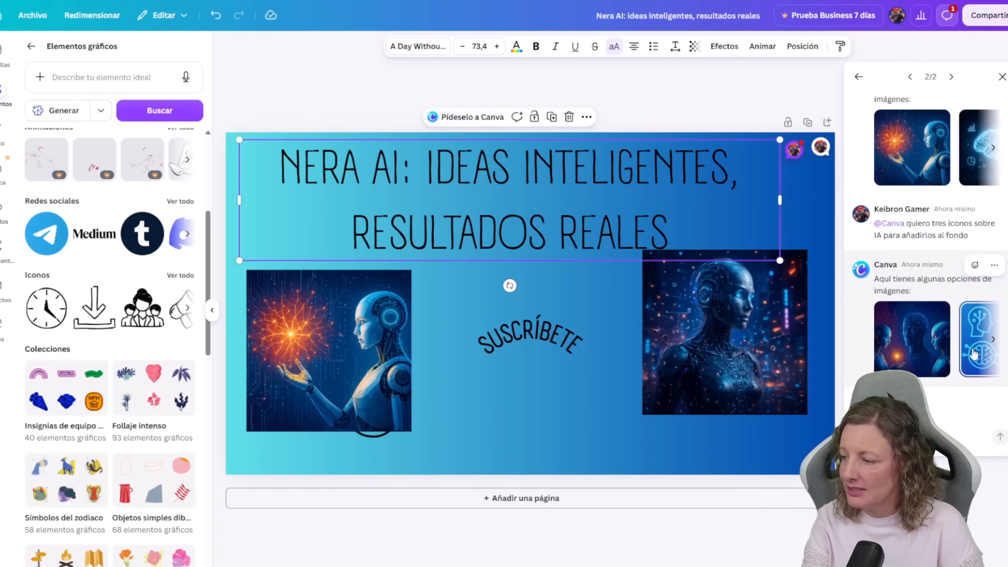
click(991, 340)
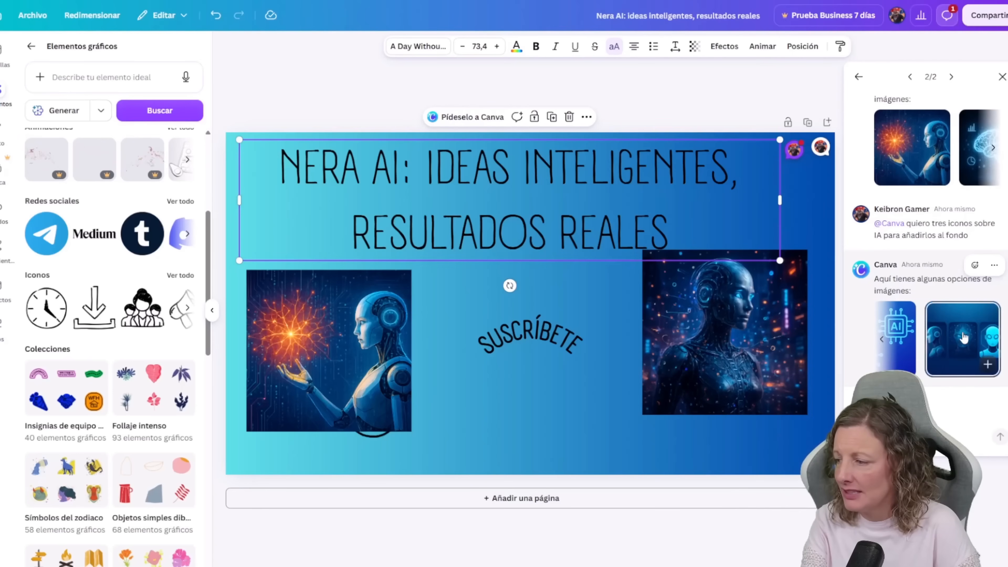
click(900, 349)
drag(496, 302, 491, 355)
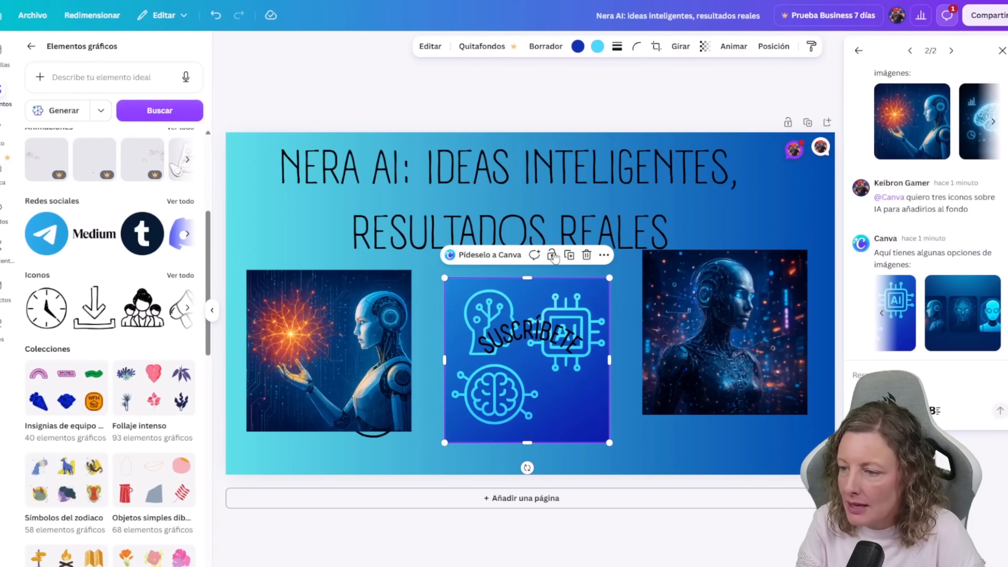
Step: Crop the three-icon image freely down to the head-profile icon
click(603, 255)
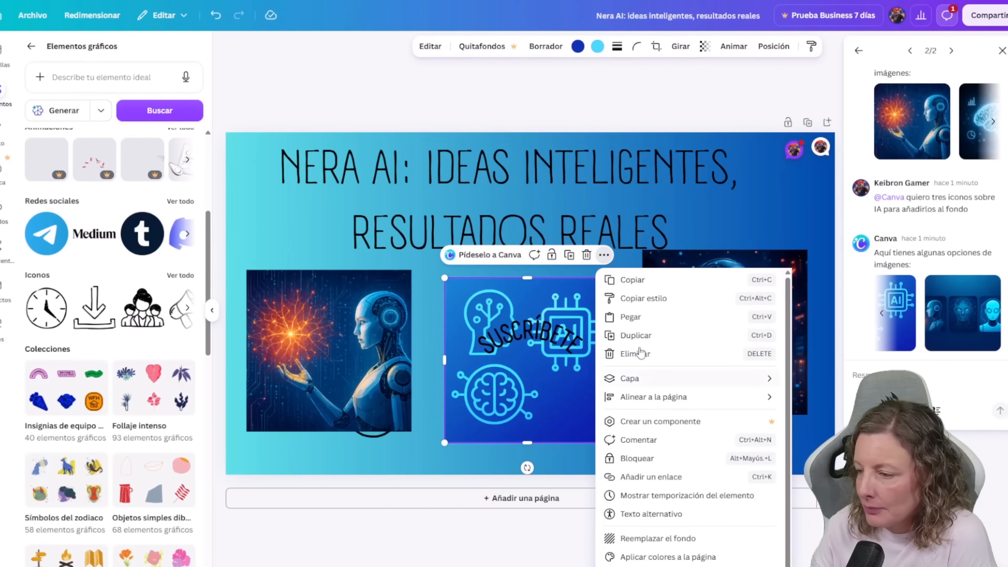
mouse_move(676, 379)
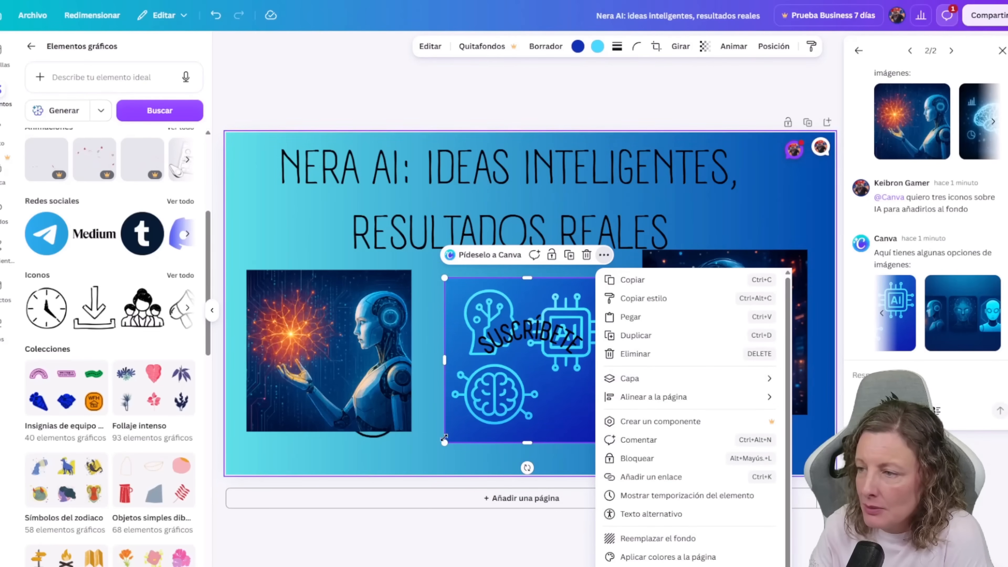
click(656, 45)
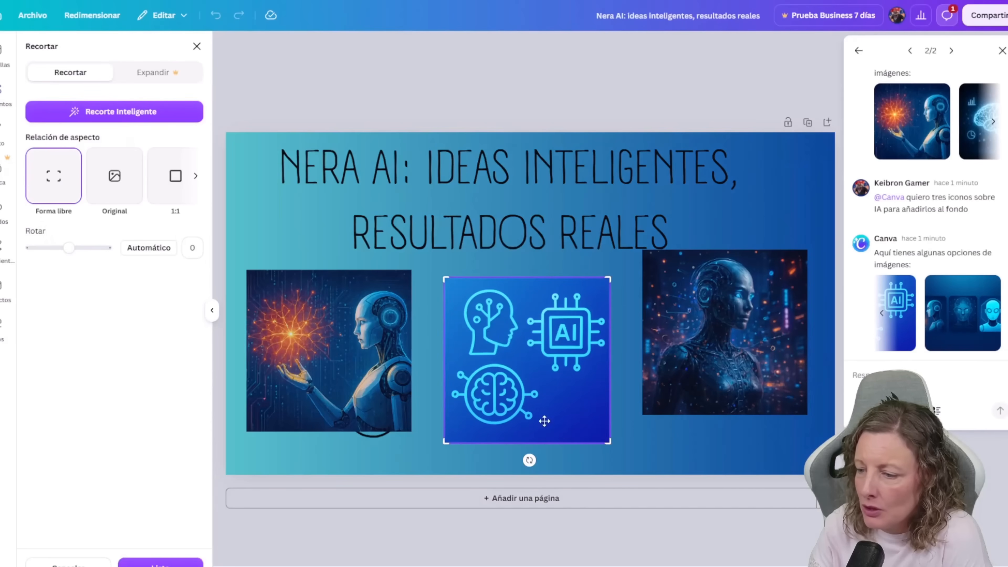
drag(611, 445, 525, 363)
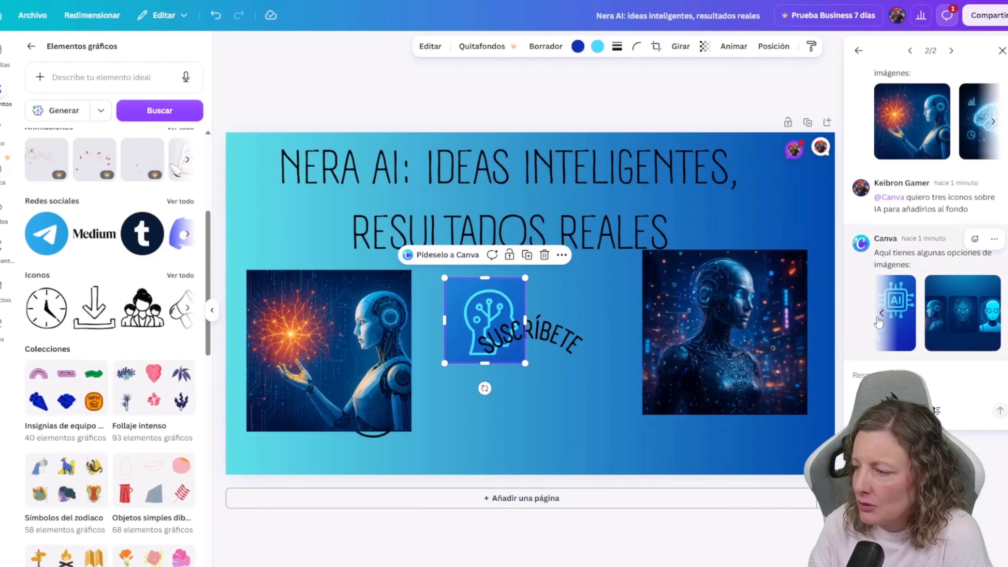
Step: Add a small crop of the AI chip icon beside the dark humanoid image and move the head-profile icon below the subscribe text
click(656, 46)
drag(484, 350, 606, 414)
click(599, 307)
drag(481, 287, 478, 376)
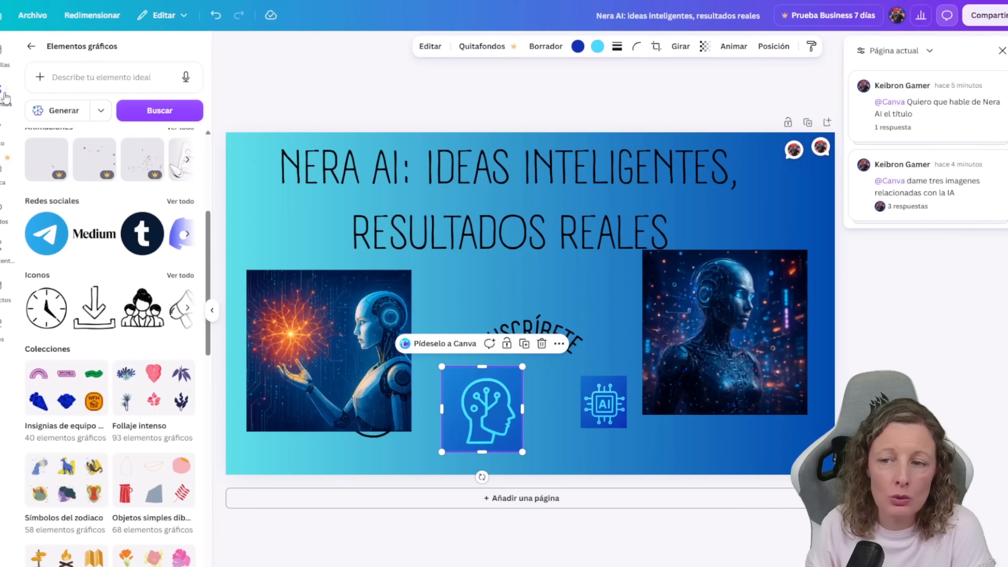
Step: Insert the yellow light bulb drawing from the full list of magic recommendations and move it to the start of the title
scroll(80, 199, up, 5)
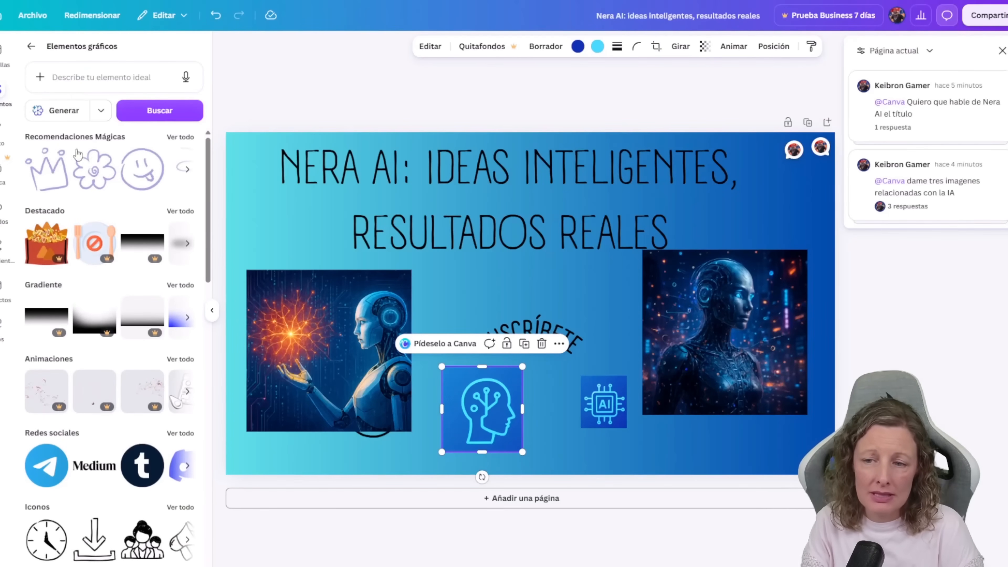
click(174, 137)
scroll(119, 318, down, 4)
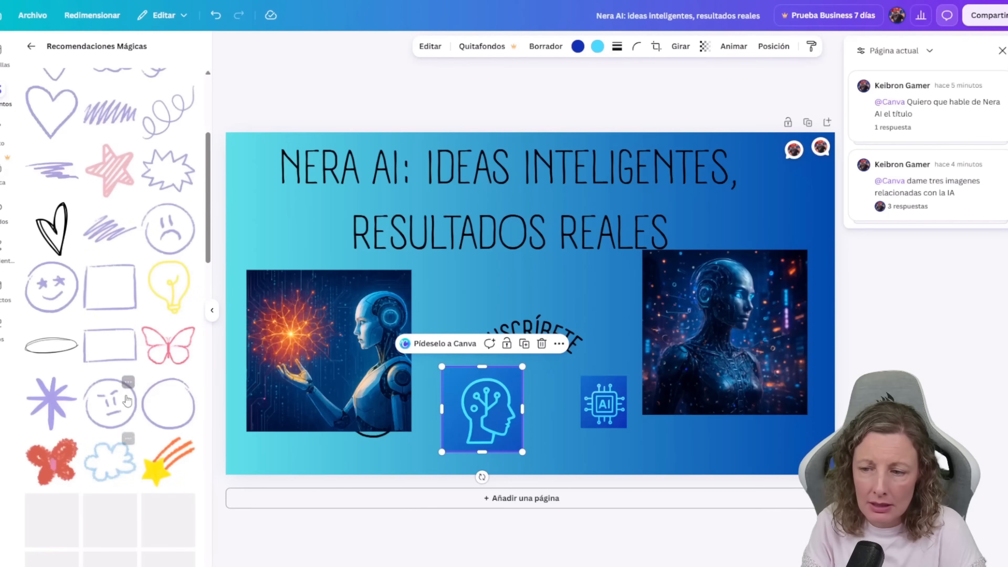
click(168, 285)
drag(517, 307, 292, 231)
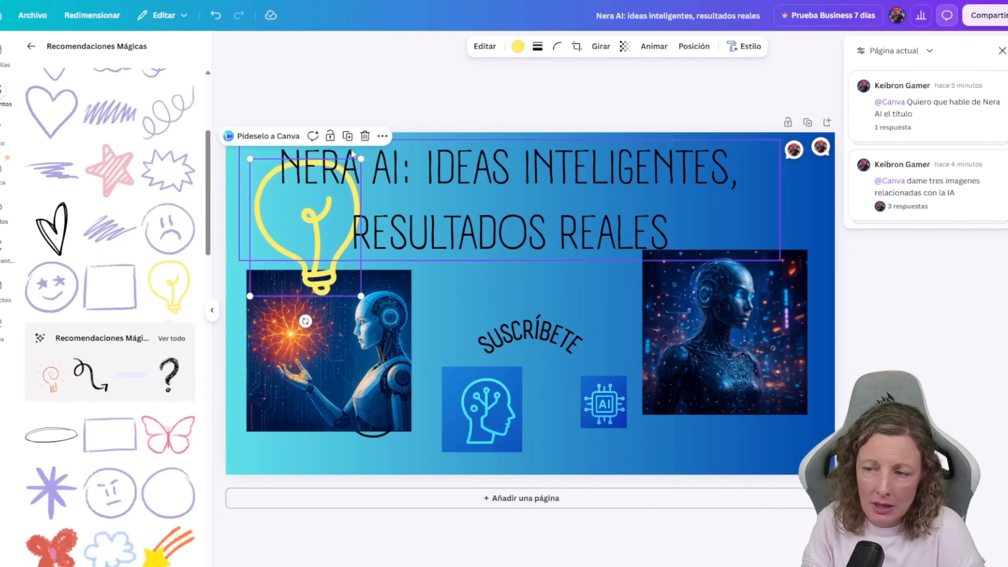
Step: Shrink the light bulb and position it before the title's second line, just above the glowing-network robot image
drag(360, 158, 324, 204)
drag(298, 256, 295, 234)
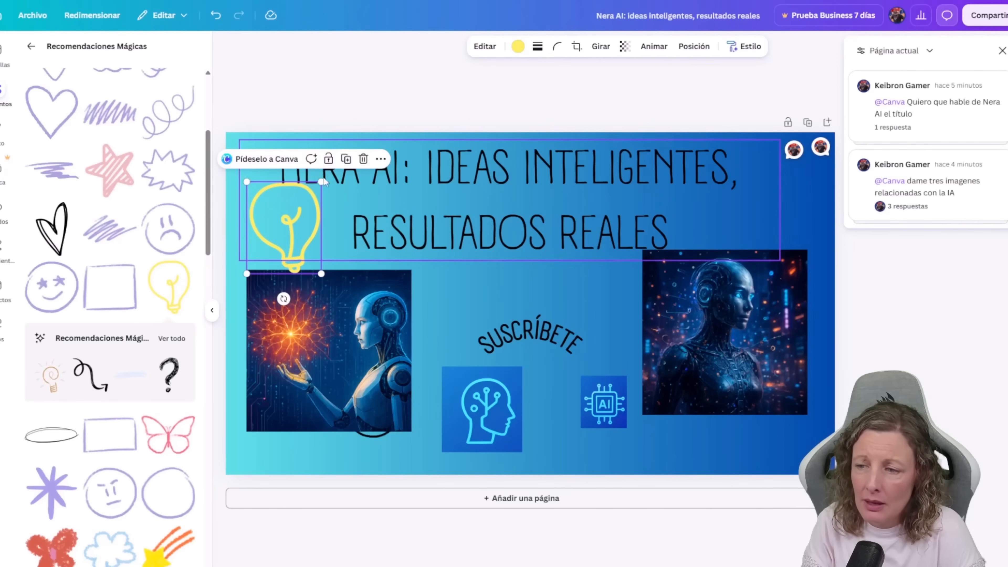
drag(324, 181, 303, 203)
drag(285, 236, 280, 226)
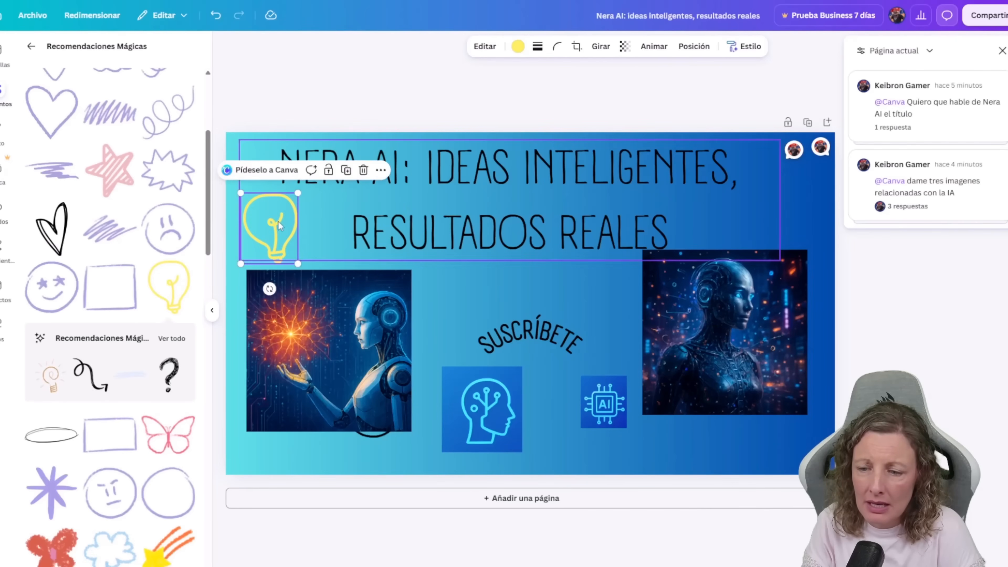
Step: Add the circuit-board head graphic from the magic recommendations, reduced in size, against the left edge of the dark humanoid image
scroll(94, 299, down, 15)
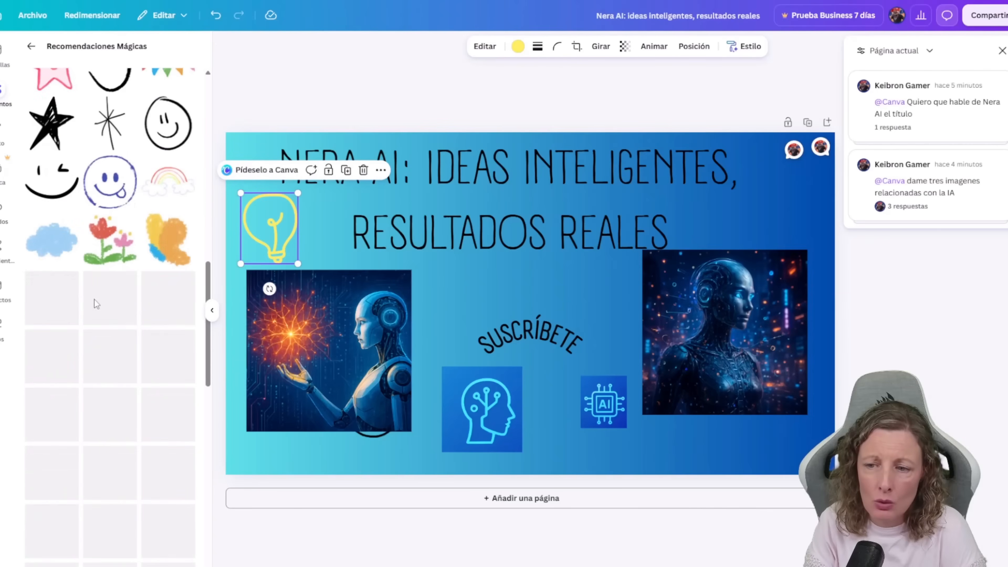
scroll(115, 270, down, 10)
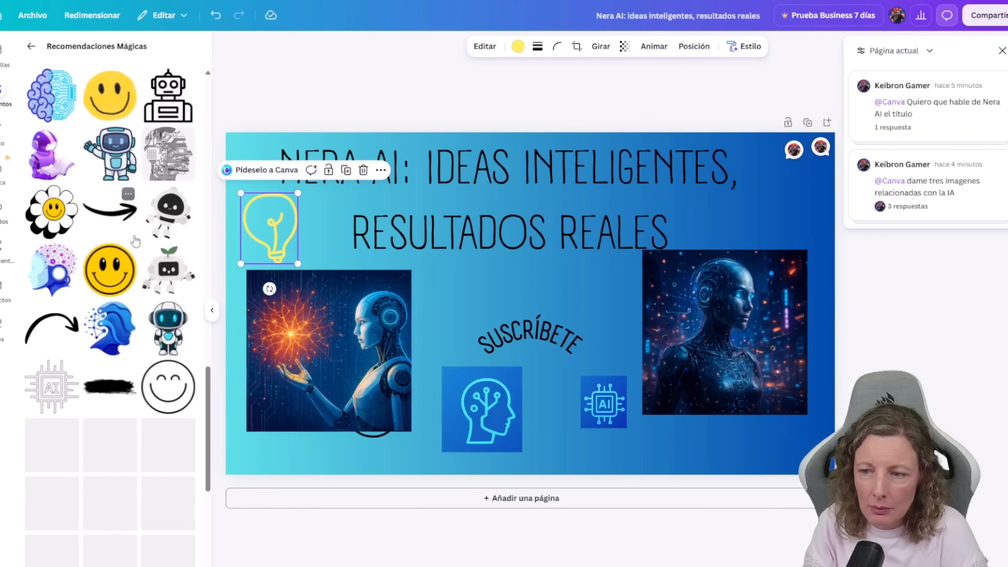
drag(155, 160, 589, 314)
drag(609, 357, 593, 304)
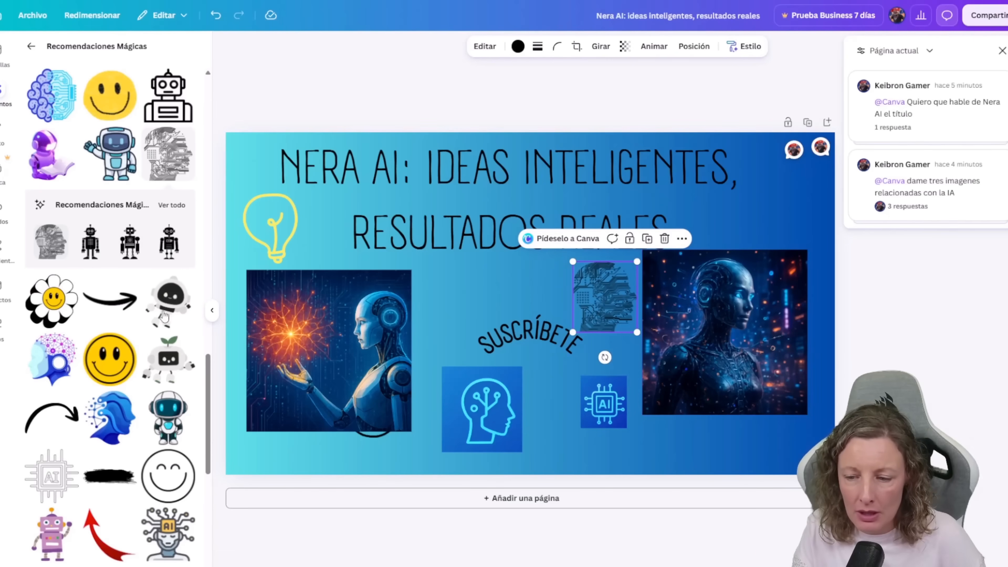
Step: Delete the cropped head-profile icon and the cropped AI chip icon
scroll(167, 293, down, 1)
click(496, 426)
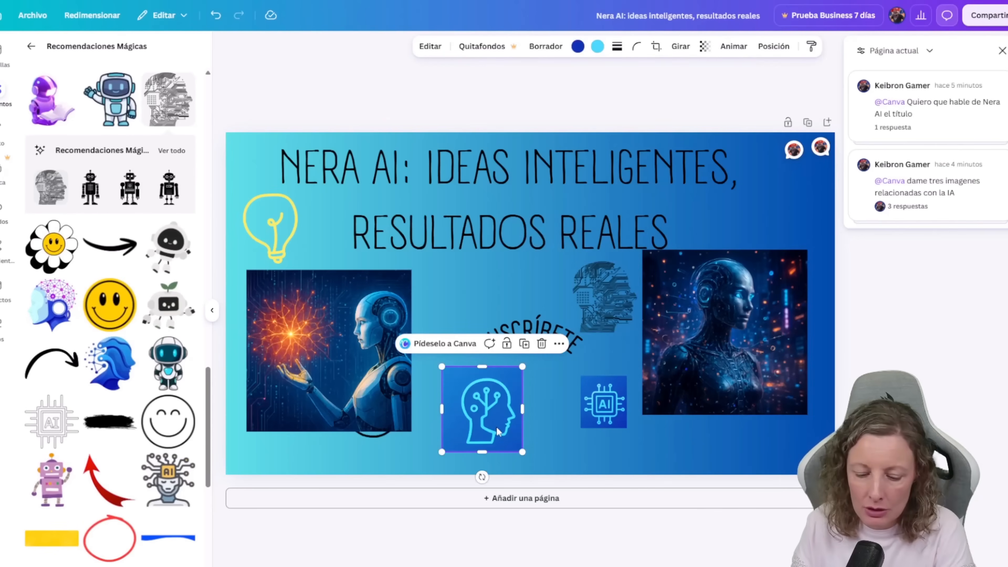
key(Delete)
click(617, 405)
key(Delete)
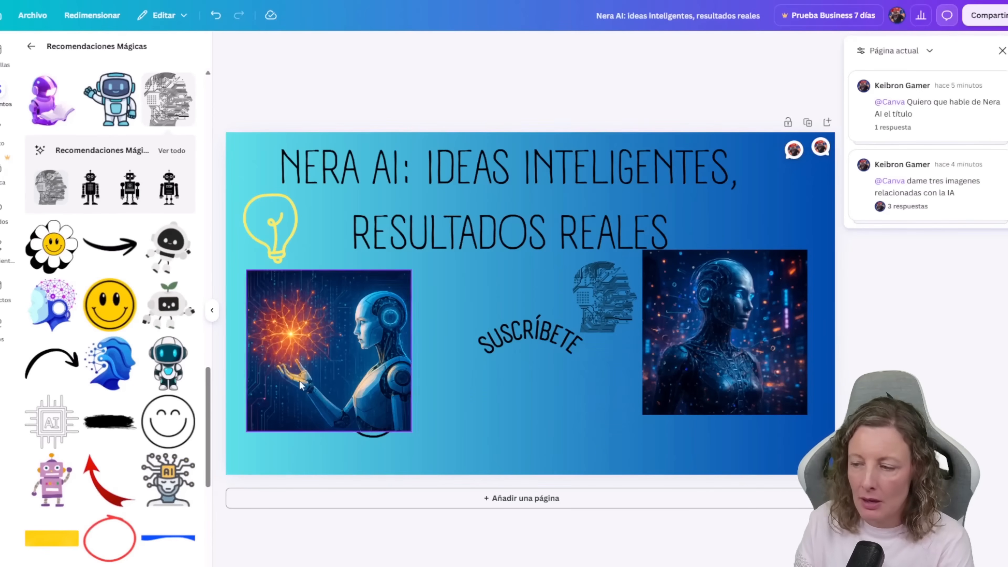
Step: Add the blue head graphic with network nodes from the magic recommendations and shrink it to fit below the subscribe text
drag(133, 359, 485, 371)
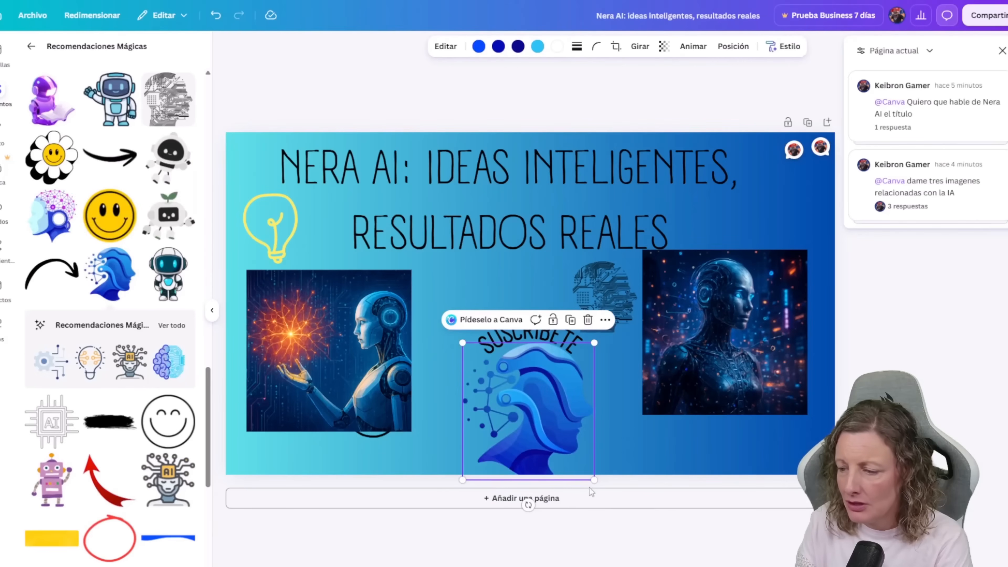
drag(594, 480, 526, 412)
click(585, 390)
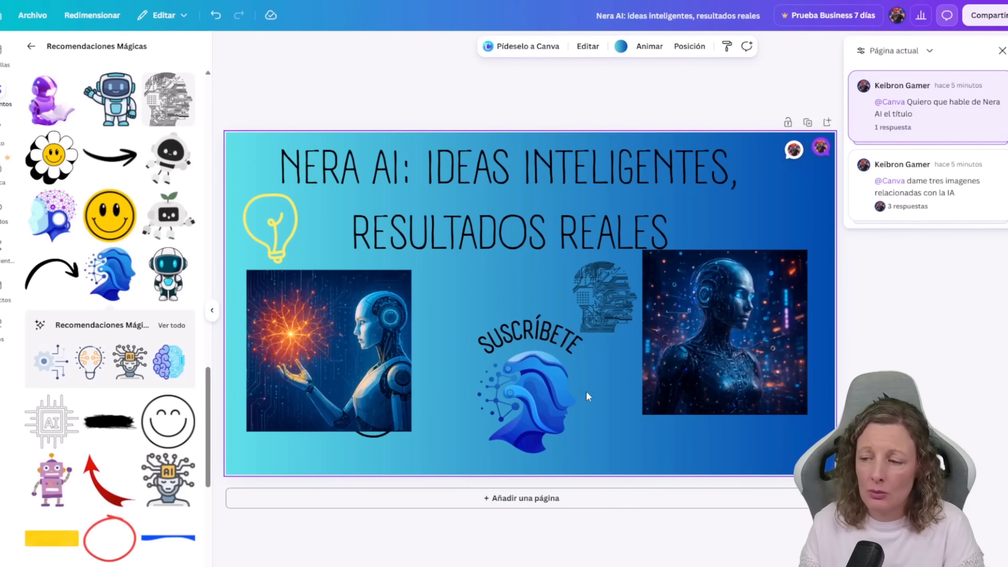